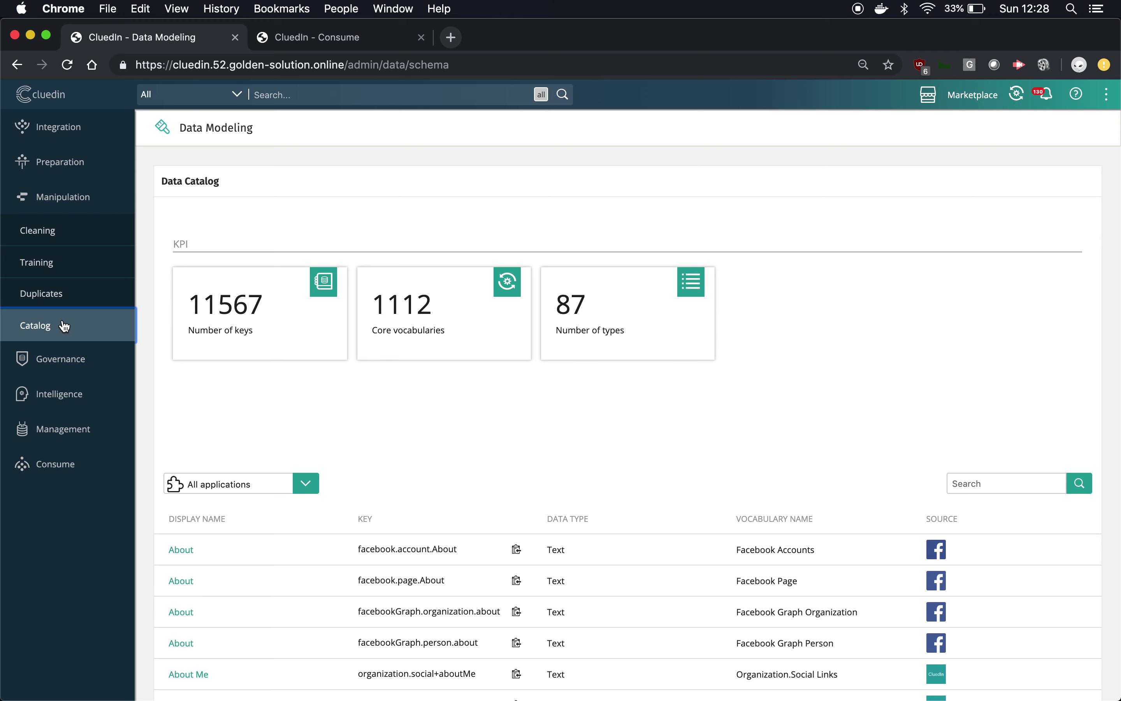
Step: Examine the vocabulary keys and their sources in the data catalog, focusing on the facebook.account.About key
scroll(531, 452, down, 1)
scroll(533, 454, down, 3)
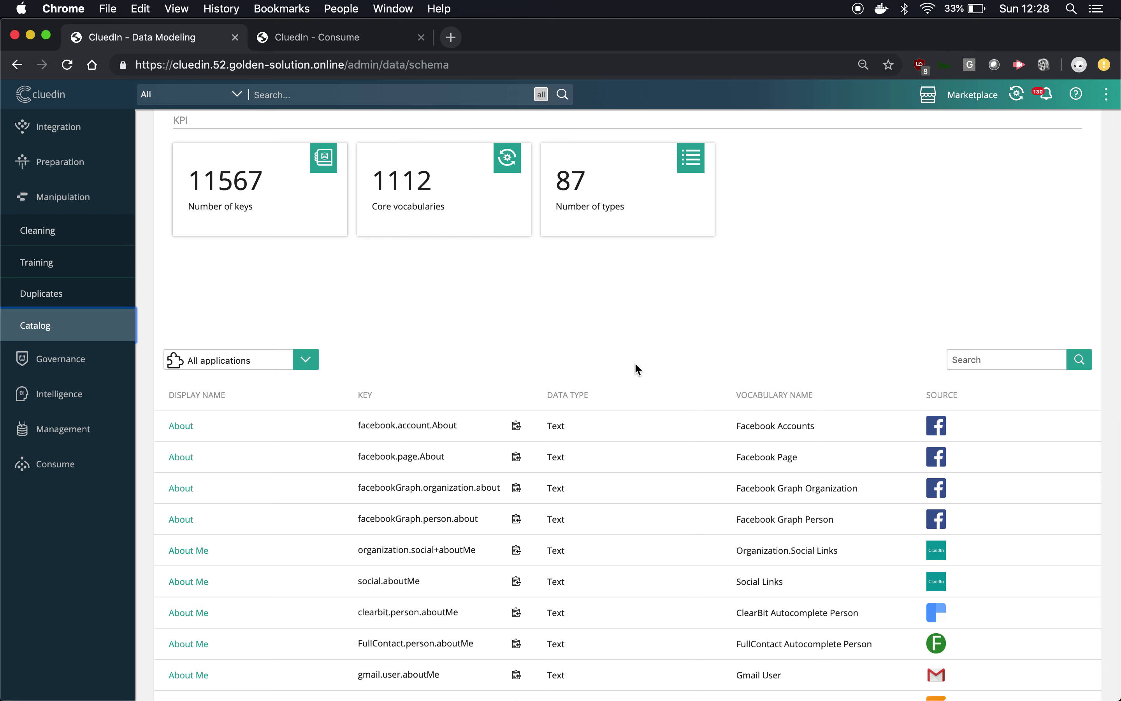
scroll(626, 358, down, 2)
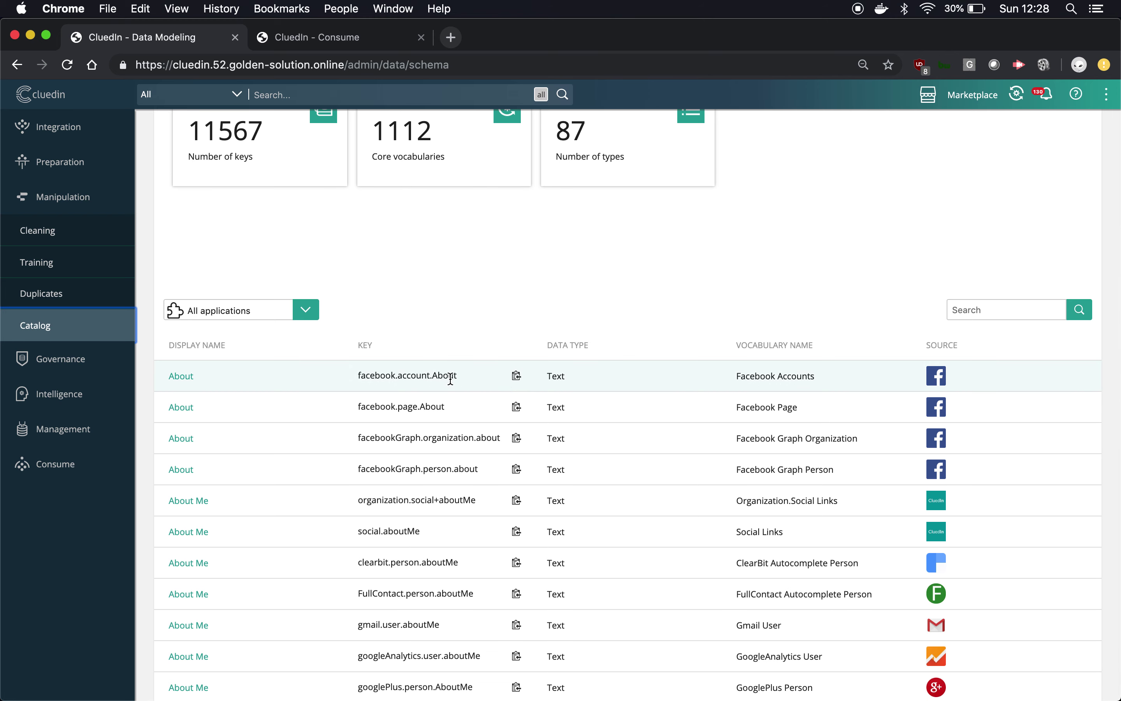
double_click(420, 375)
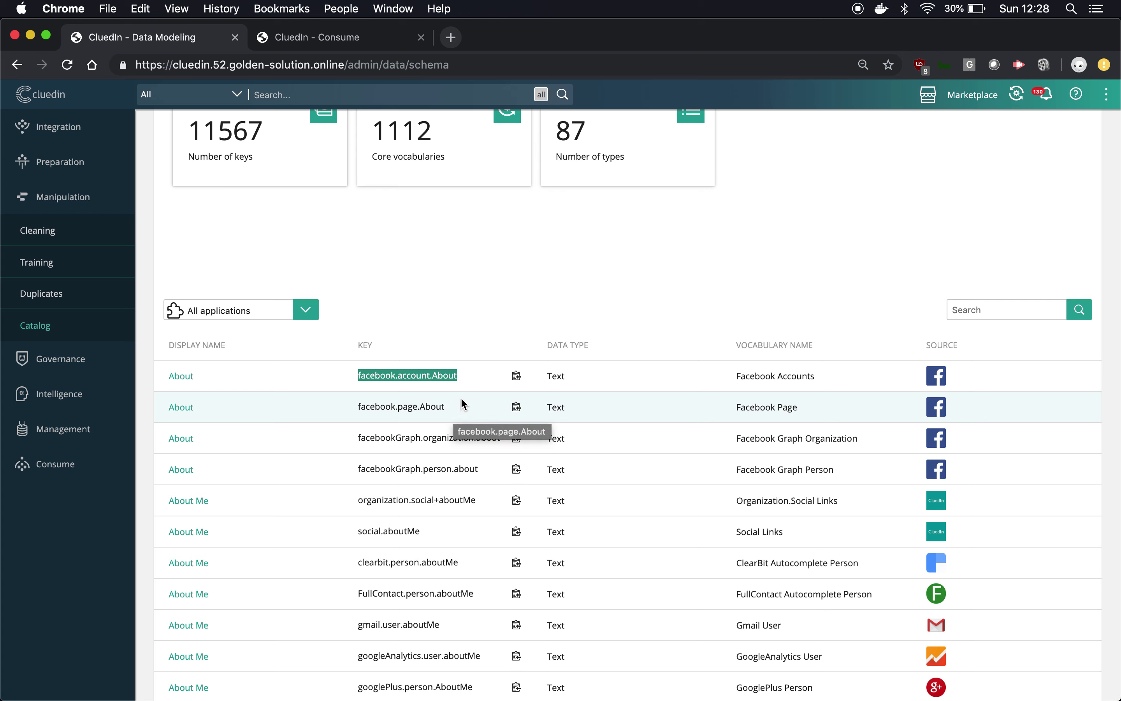
double_click(445, 375)
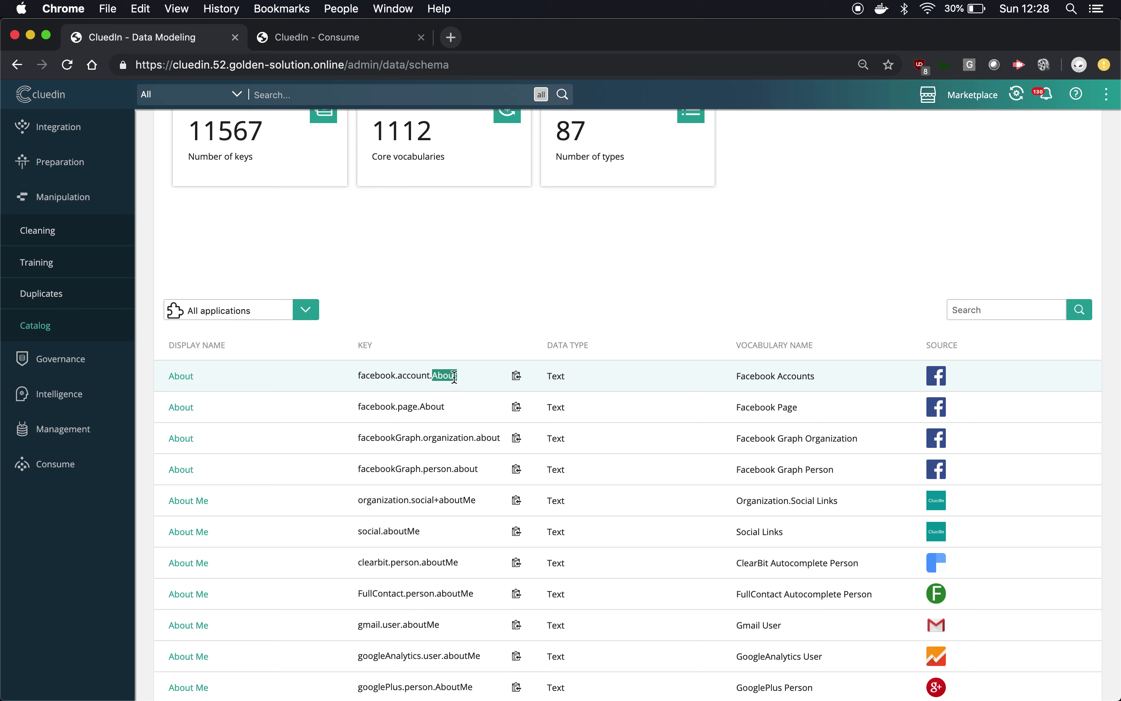
Step: Search the data catalog's keys for "jobti"
scroll(451, 460, down, 3)
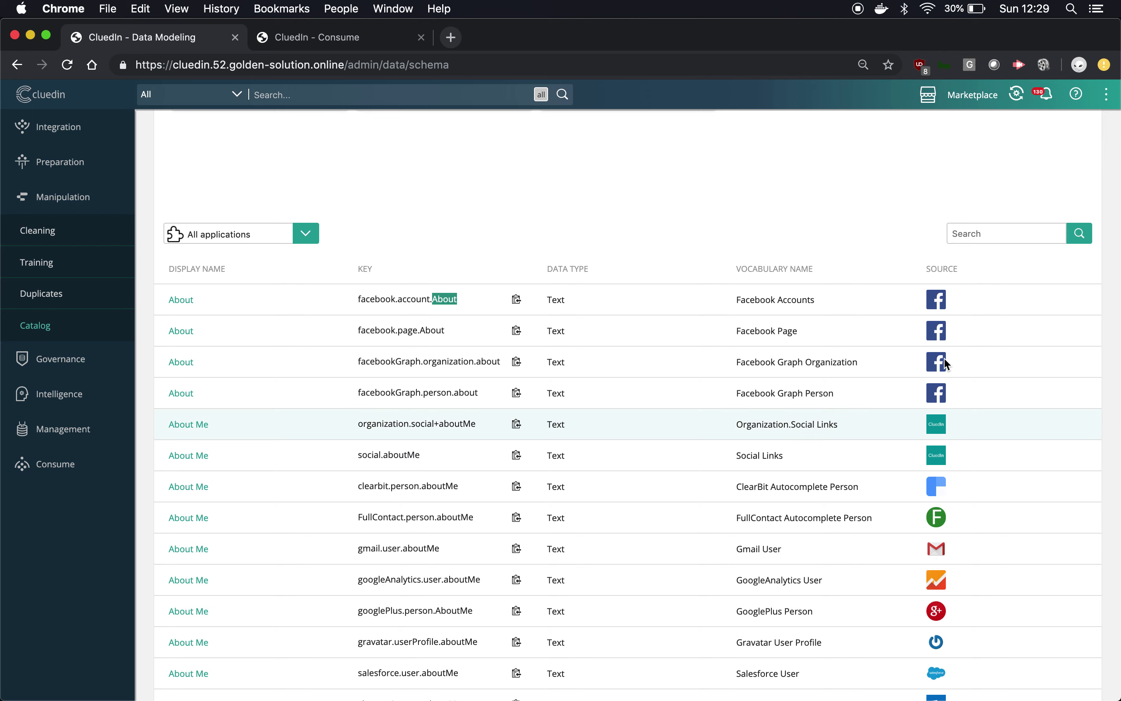
click(977, 237)
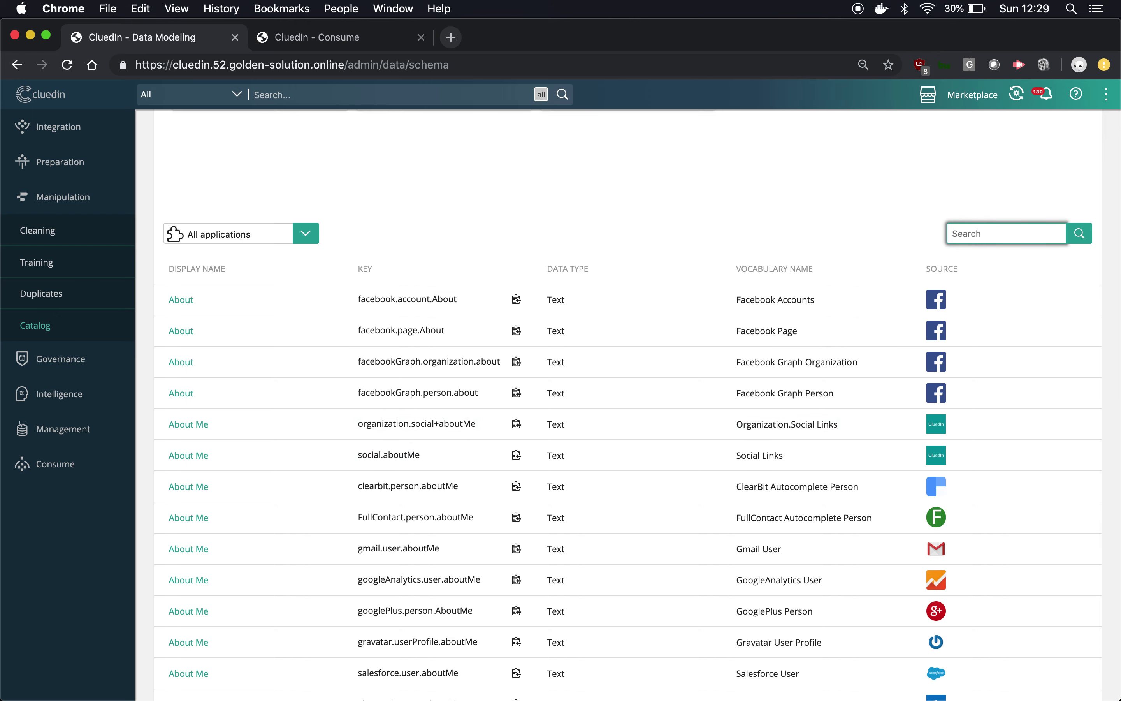
text(jobti)
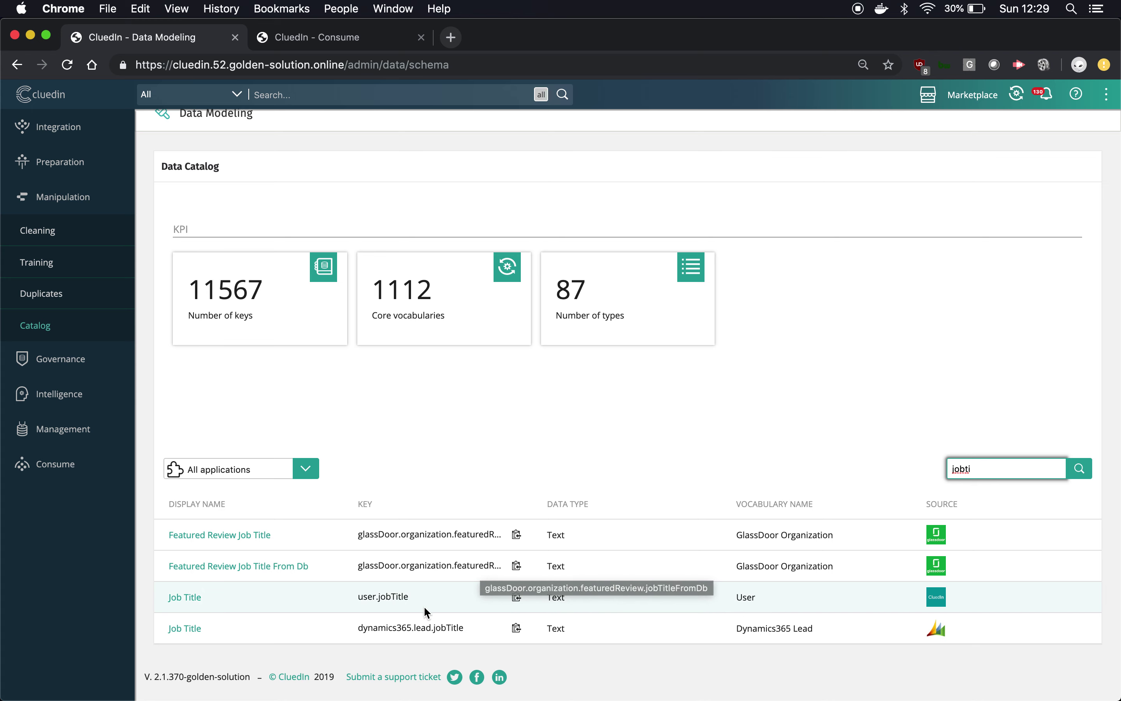
Step: Compare the job title keys in the filtered catalog and view the details of the user.jobTitle key
drag(435, 628, 461, 628)
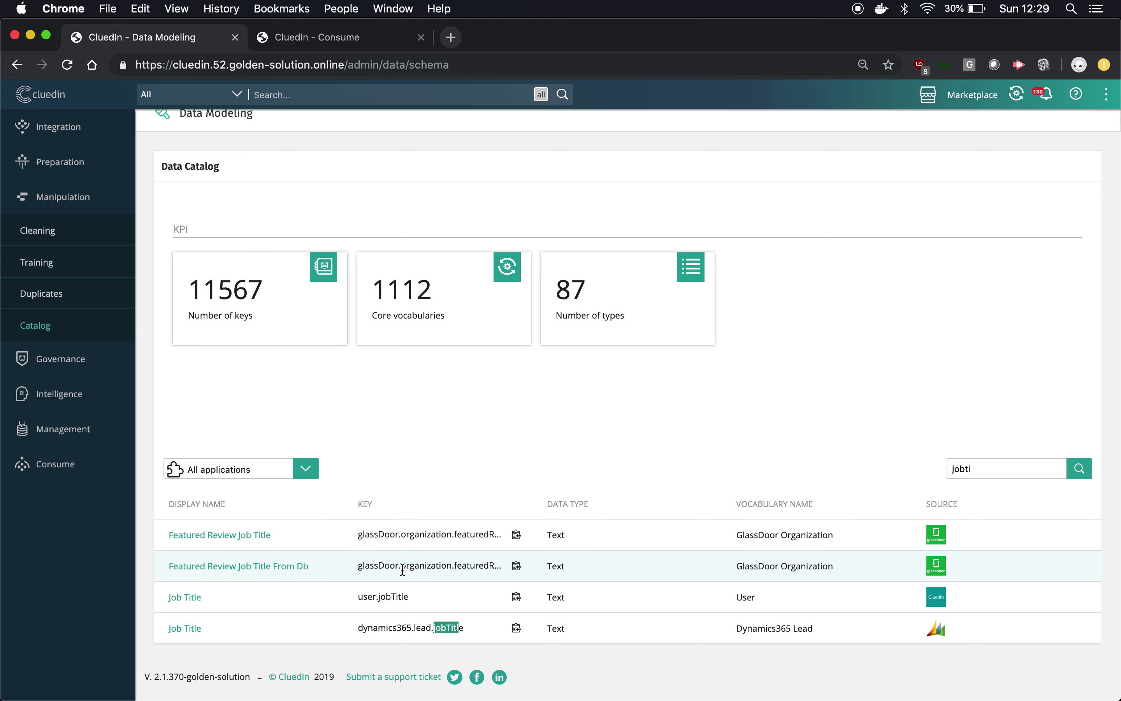
triple_click(450, 625)
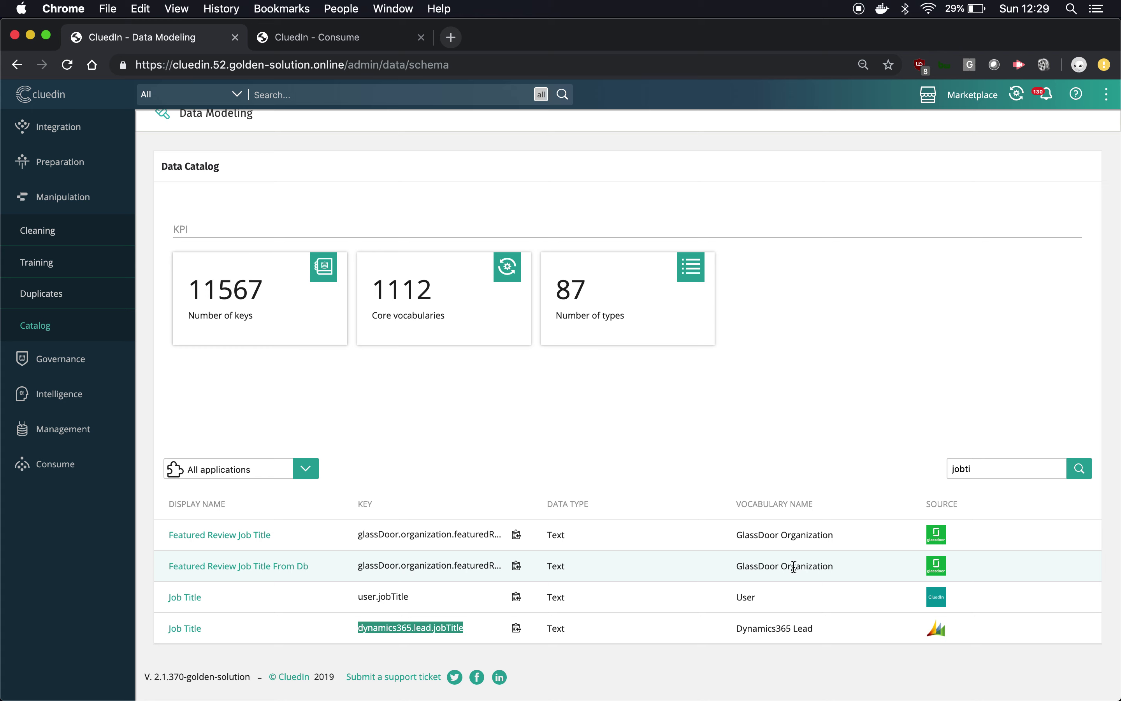
click(428, 600)
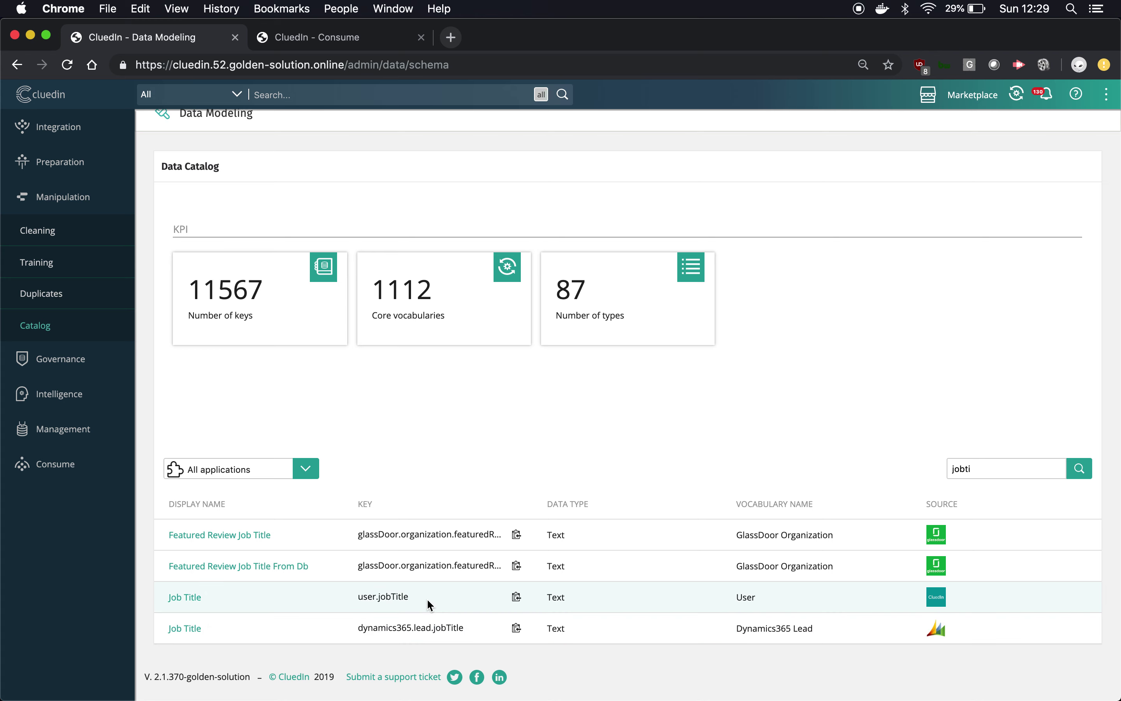
drag(421, 598, 364, 596)
click(419, 599)
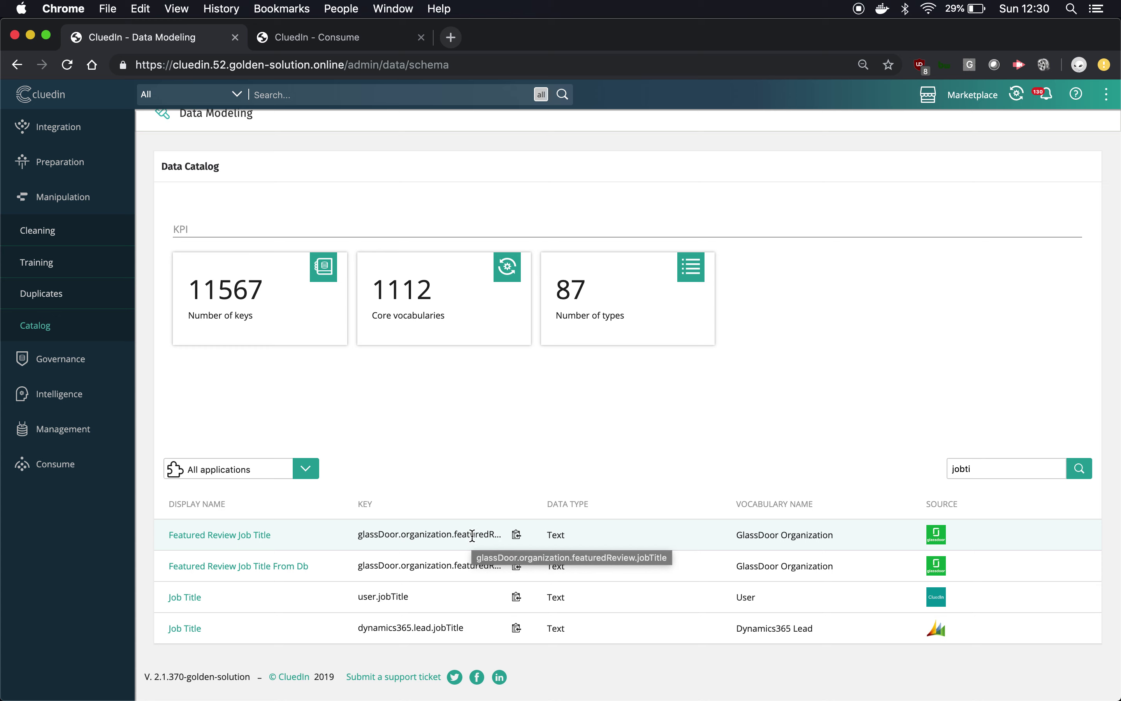
double_click(366, 596)
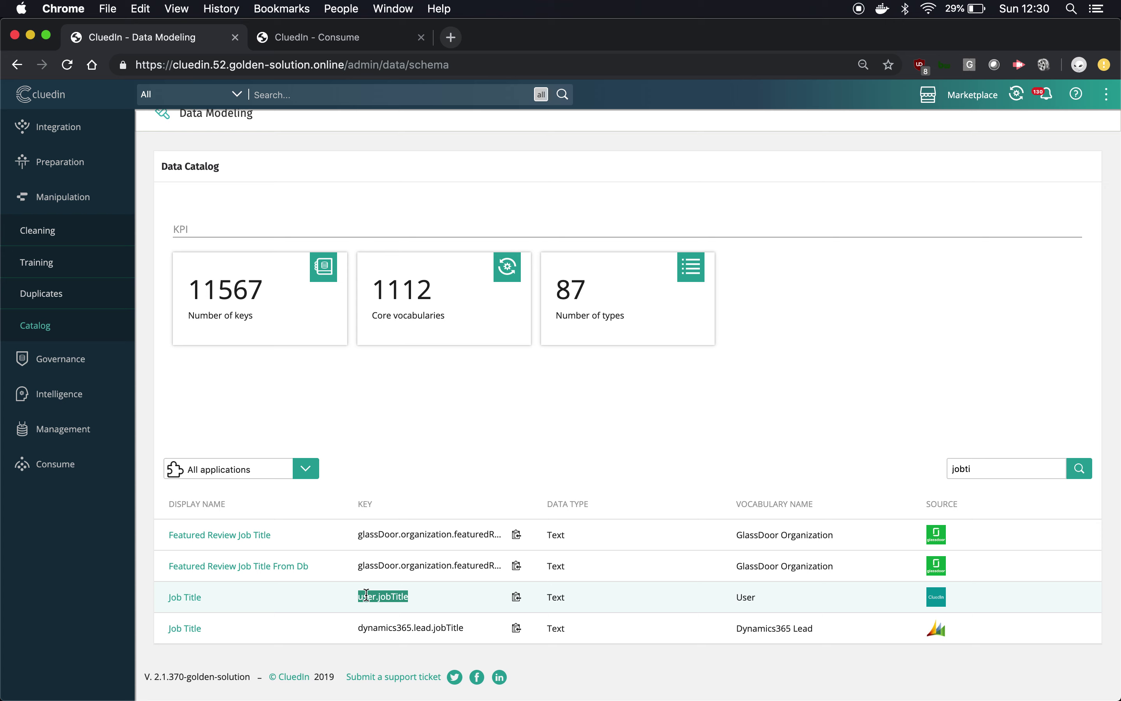
double_click(360, 597)
double_click(368, 536)
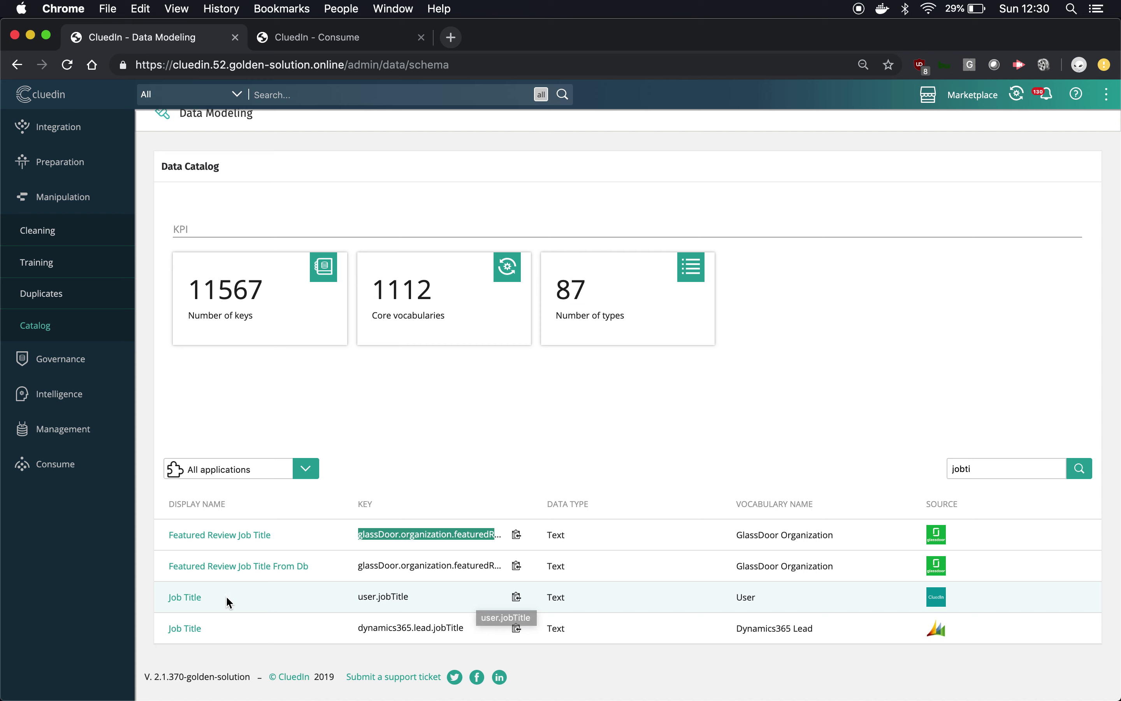
click(188, 598)
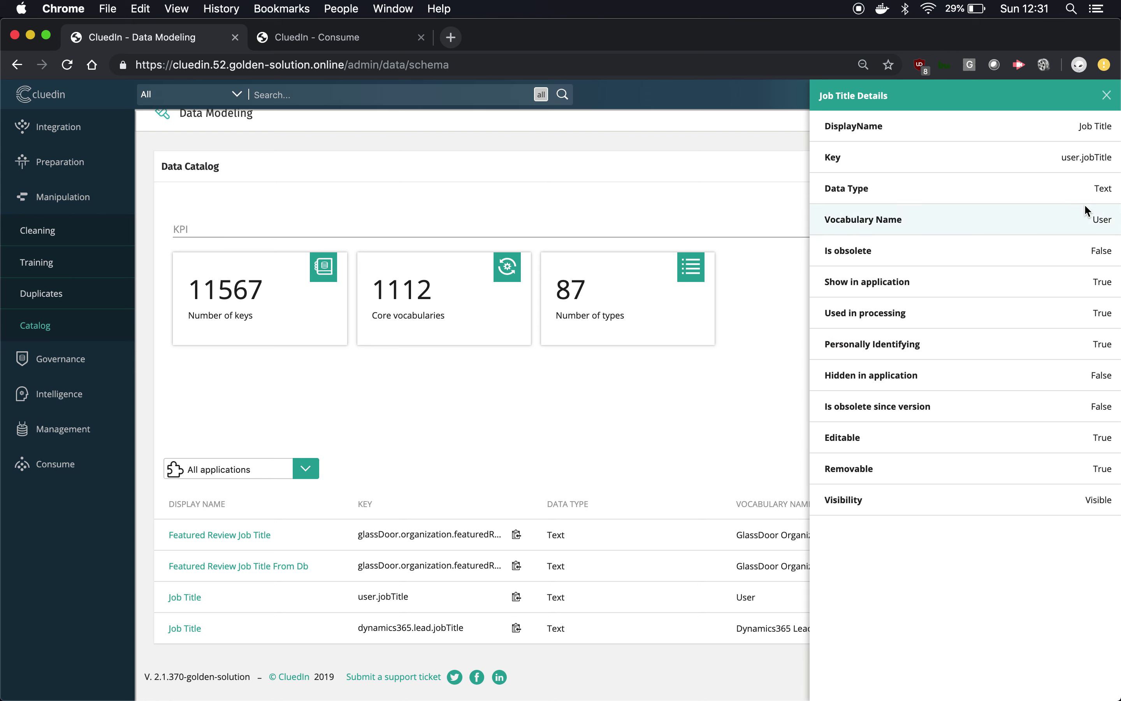
click(1107, 96)
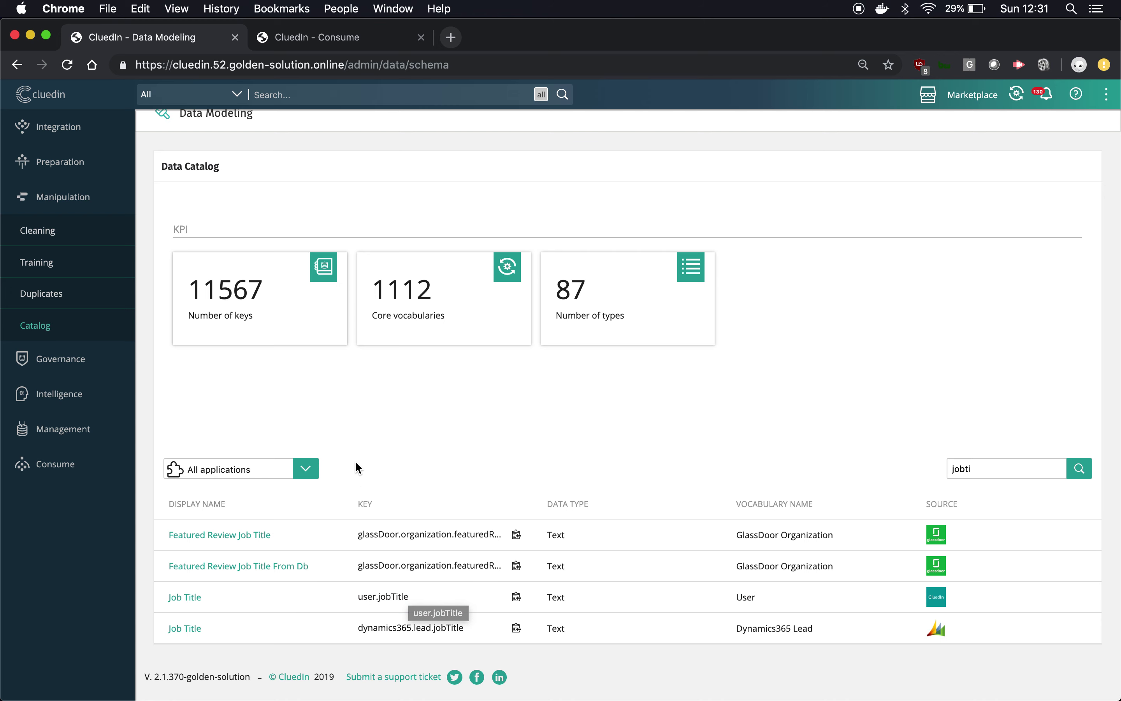
Step: Switch to the open CluedIn Consume page and review the prepared GraphQL search query as a whole
click(319, 41)
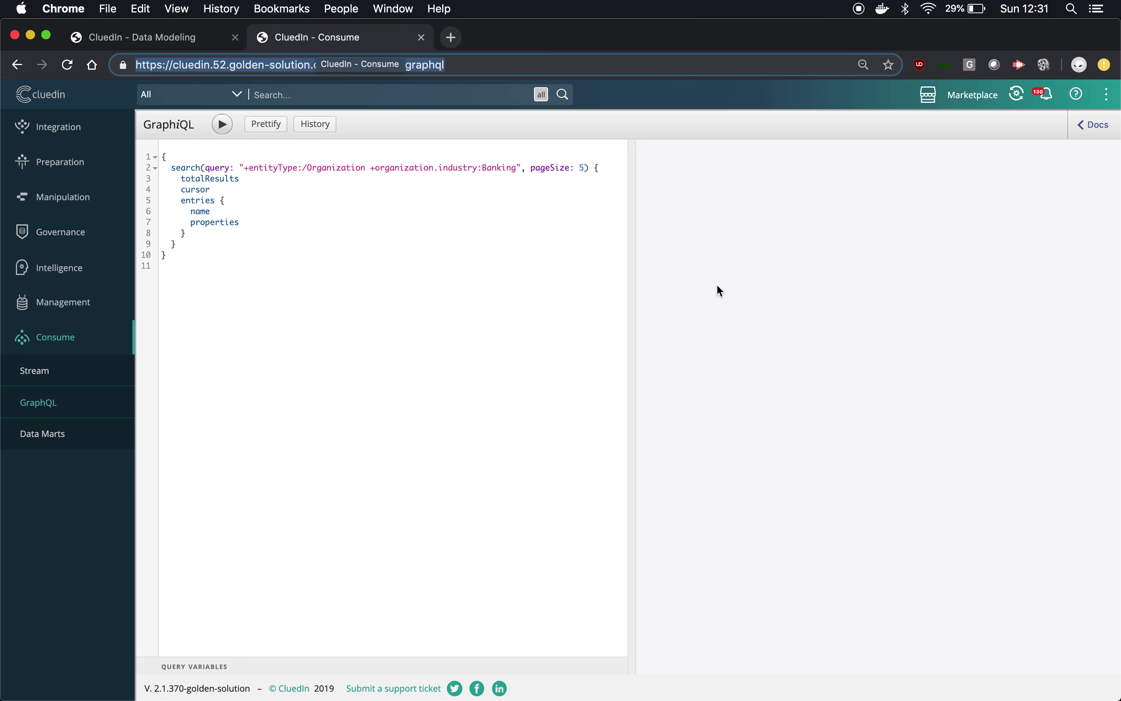
click(630, 270)
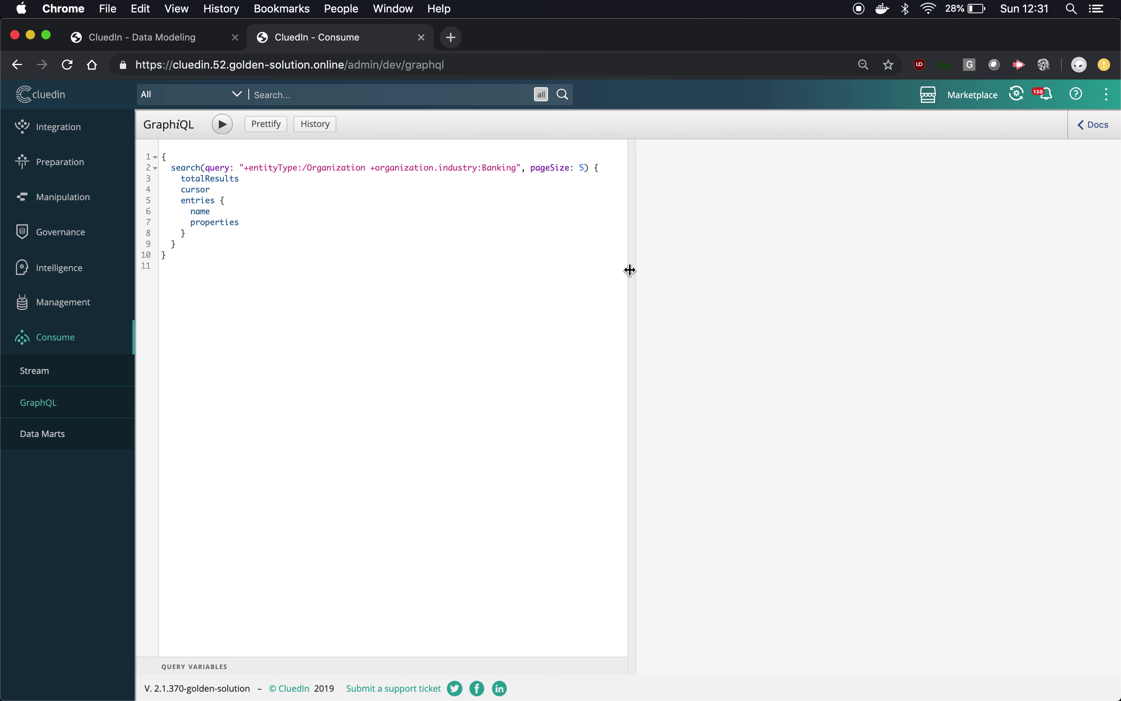
drag(630, 270, 619, 270)
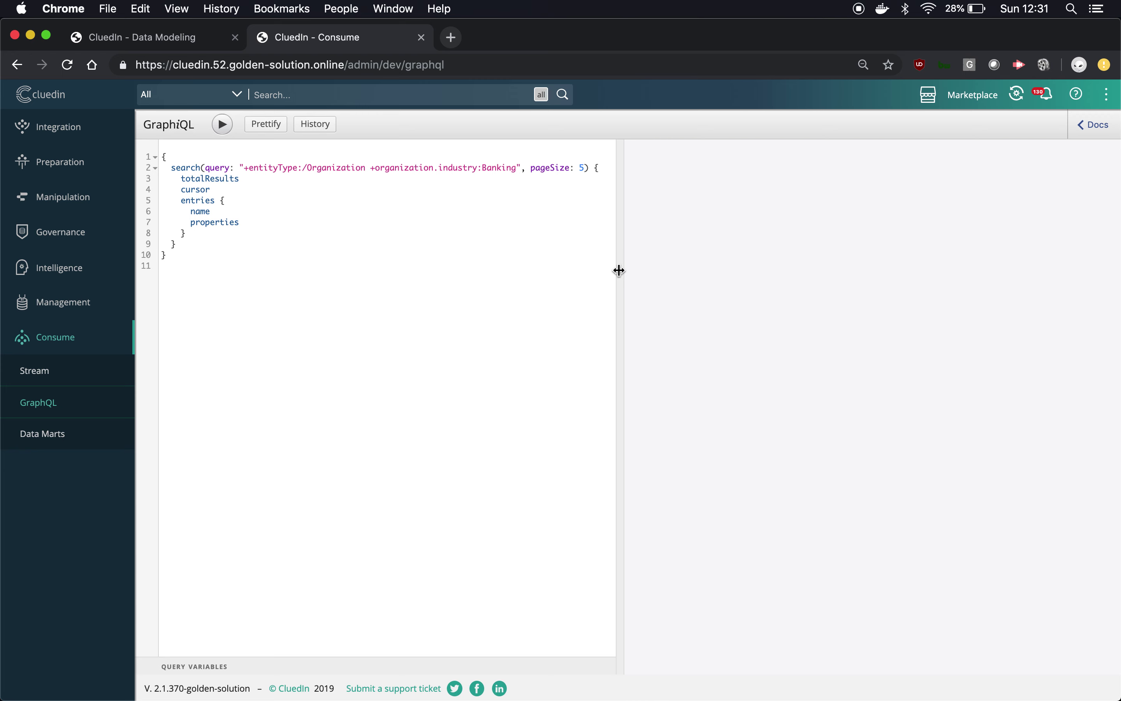
drag(200, 264, 170, 162)
click(245, 267)
Step: Look through the Query type's fields in the schema documentation and the list of previously run queries
click(1094, 125)
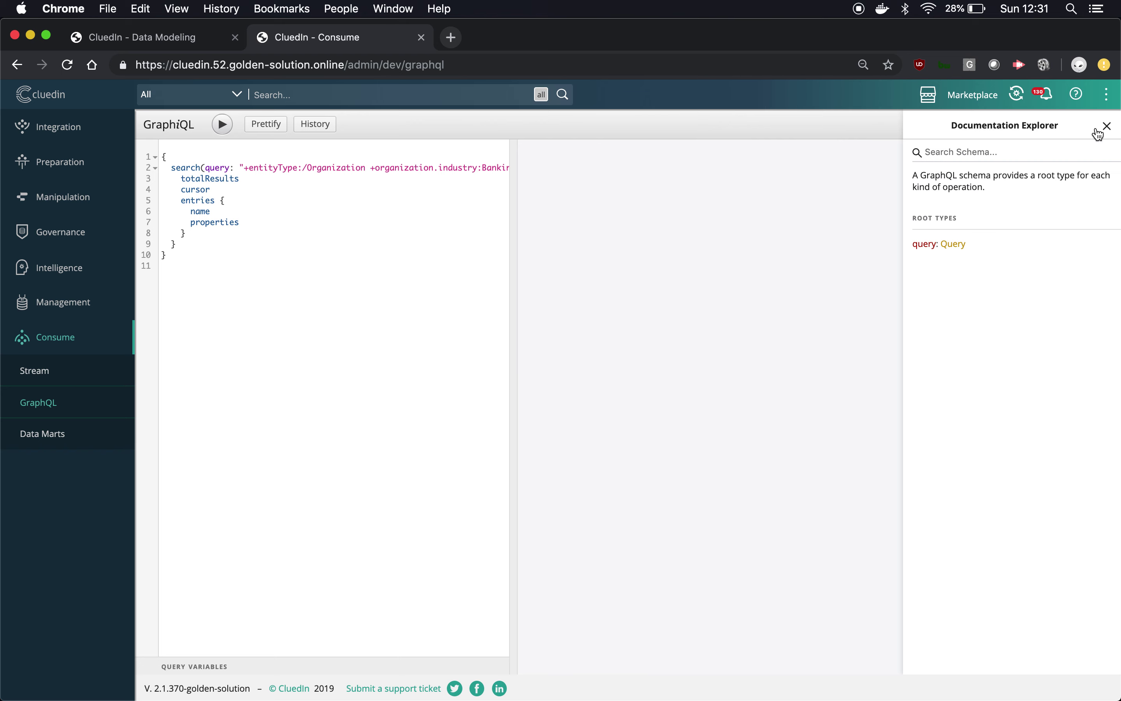
click(954, 243)
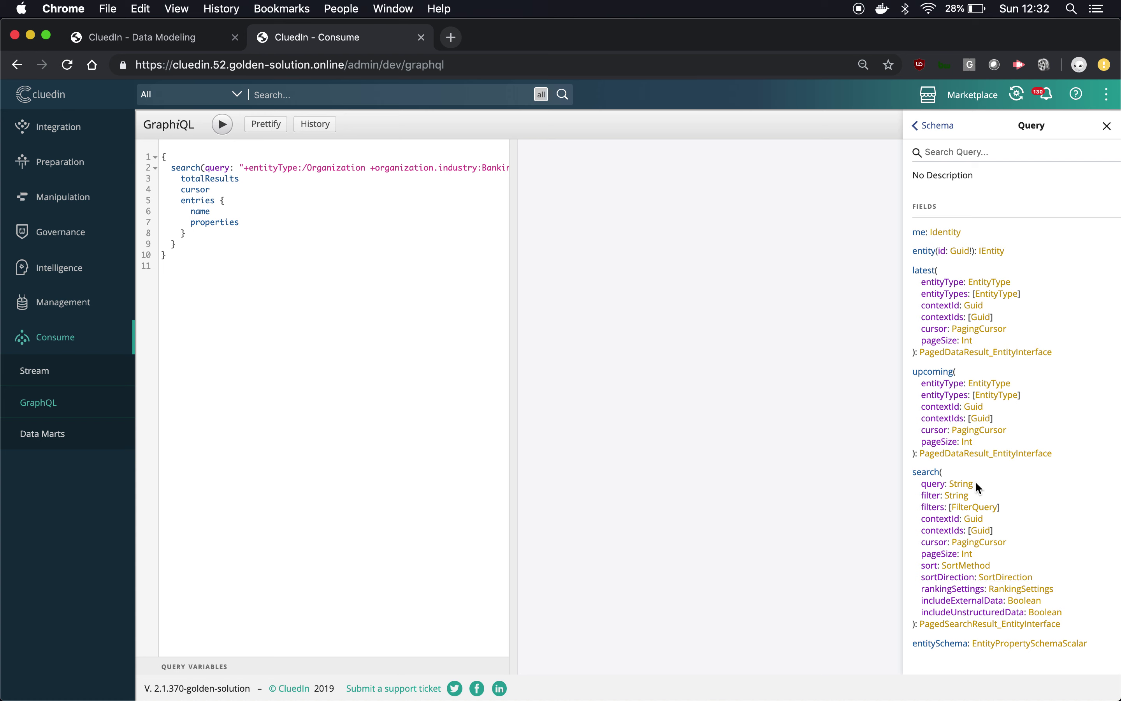
click(1106, 127)
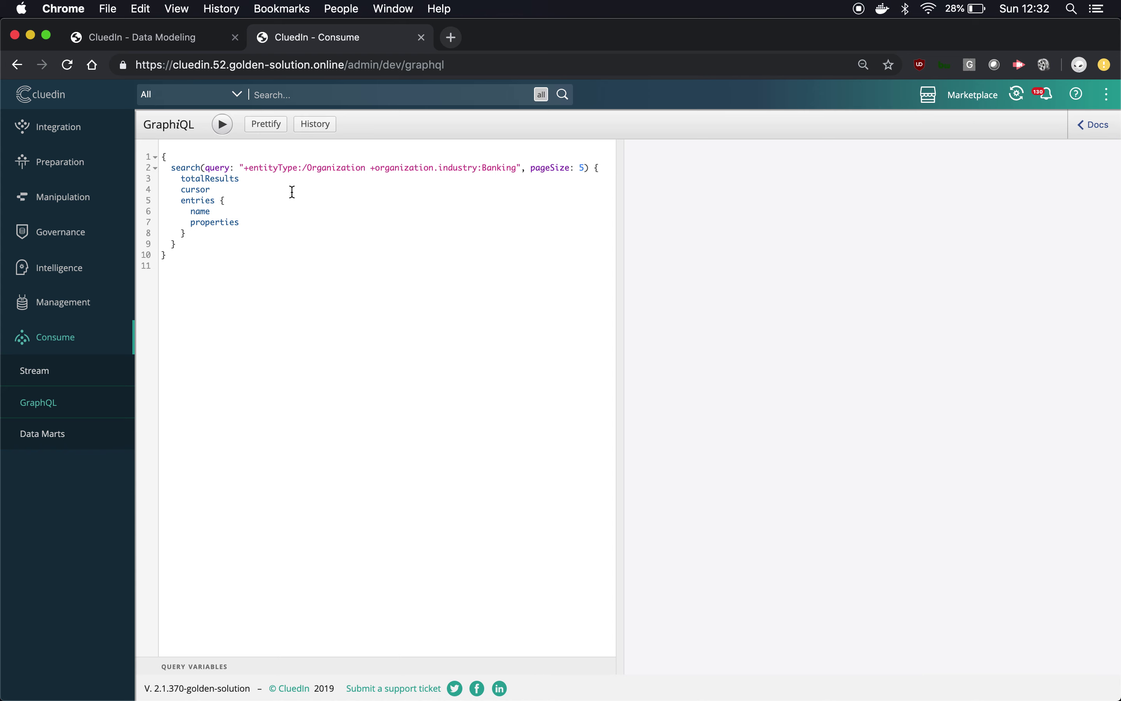
click(315, 124)
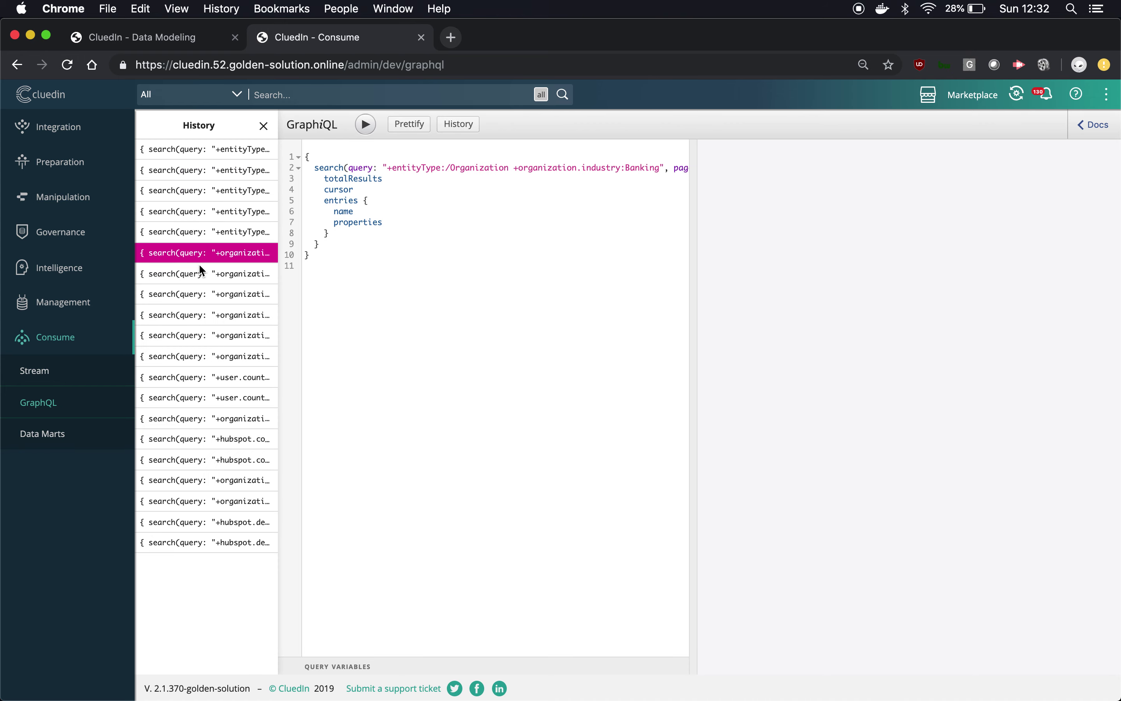
click(263, 125)
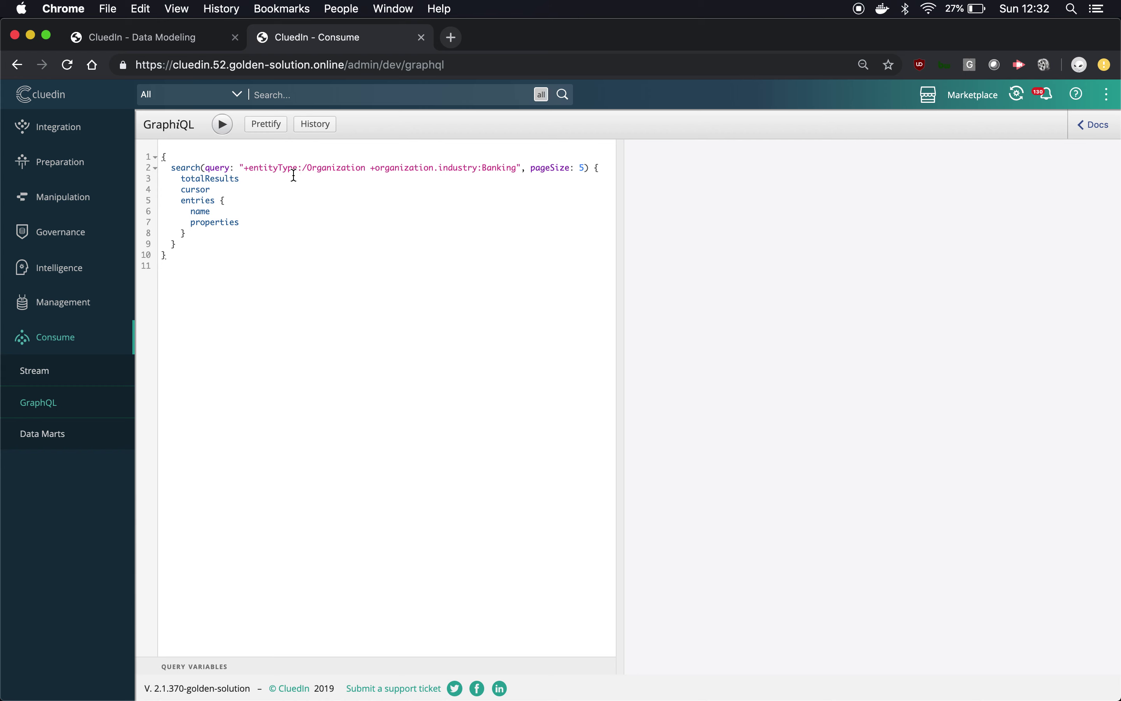
Step: Examine the parts of the GraphQL query: the search arguments, totalResults, cursor and the entries block
mouse_move(240, 179)
mouse_move(189, 172)
triple_click(226, 171)
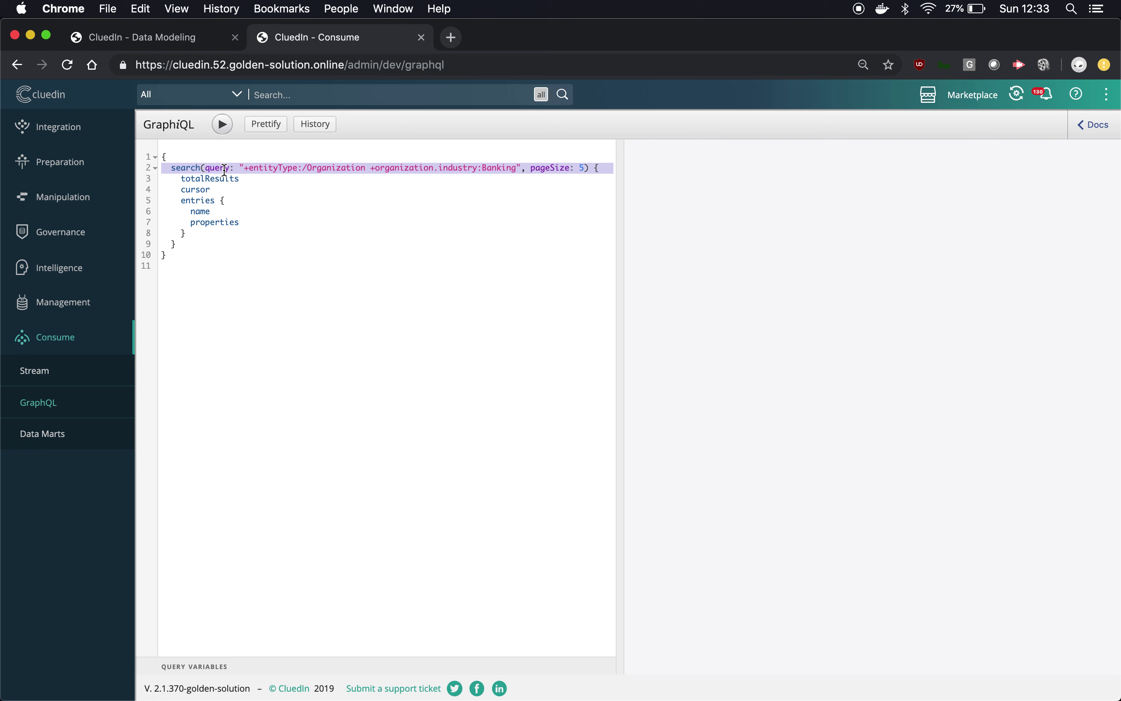
click(570, 168)
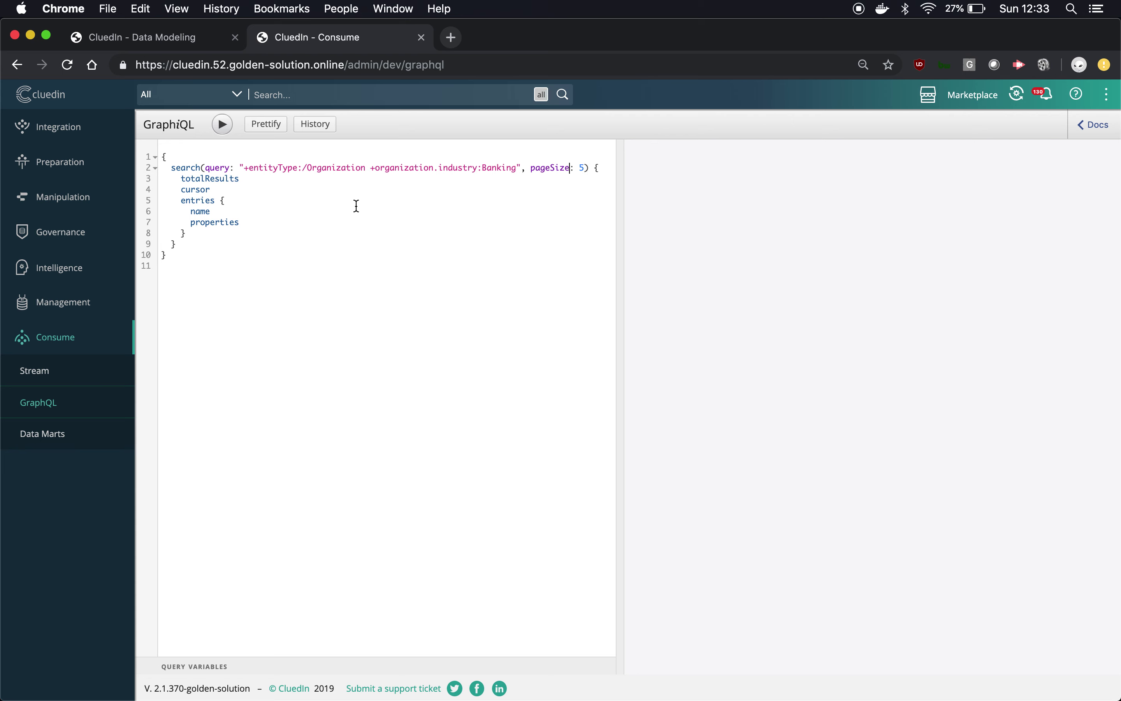
double_click(187, 167)
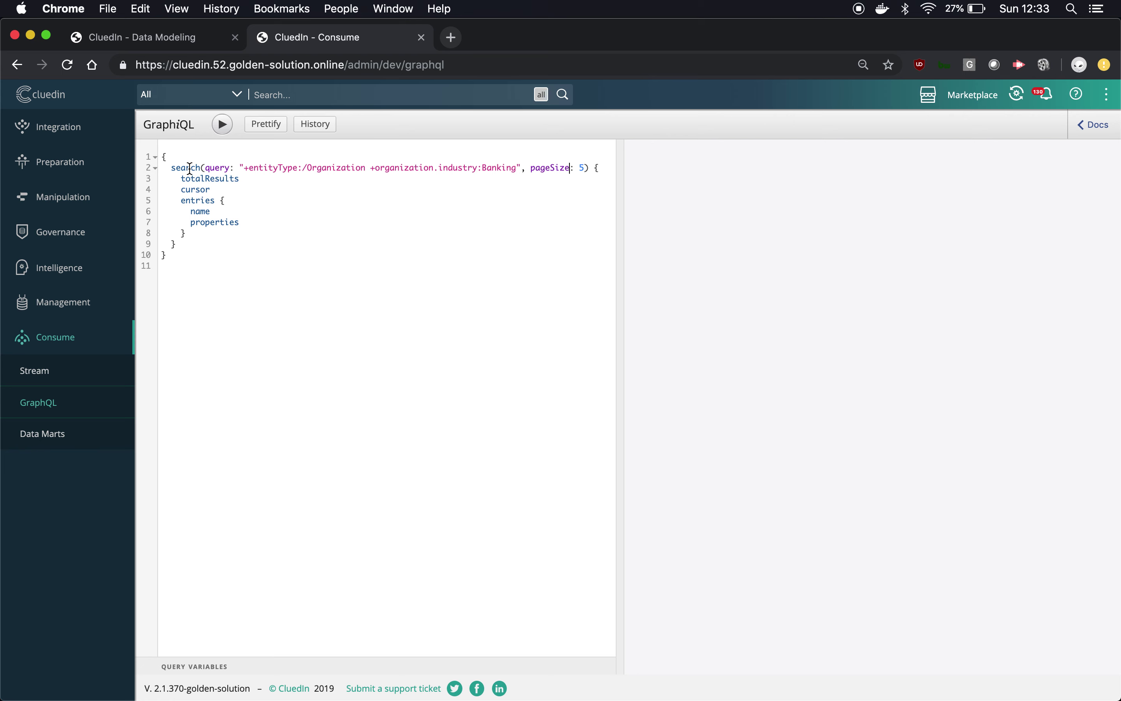
double_click(221, 179)
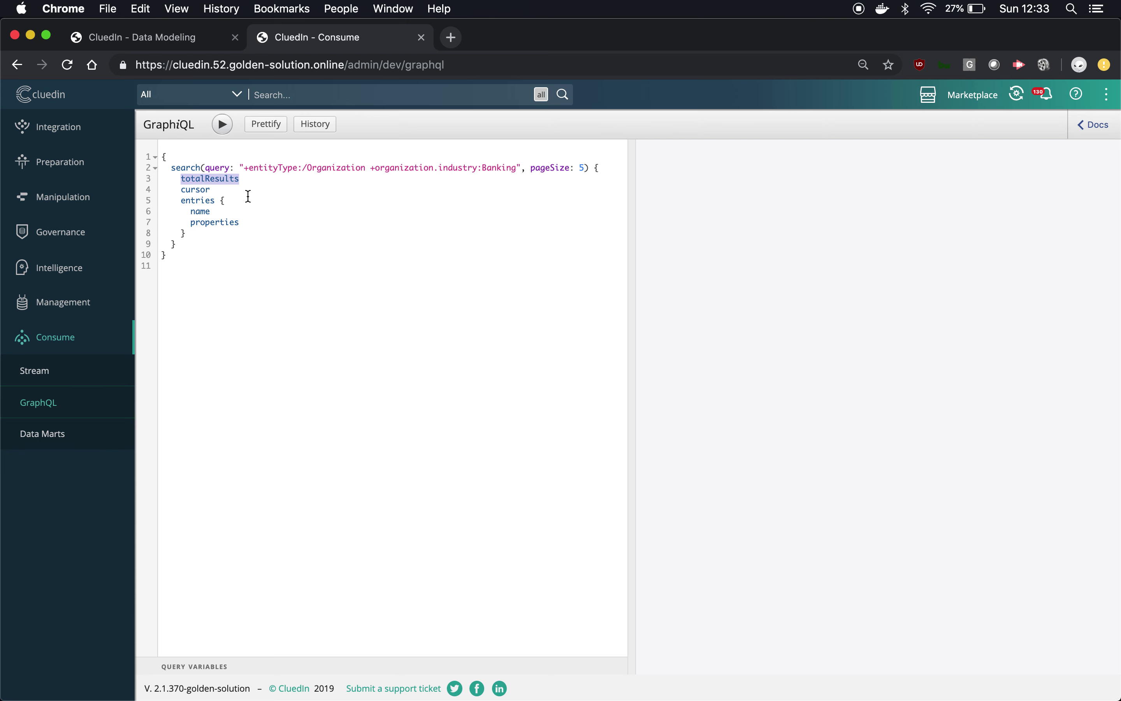
double_click(203, 190)
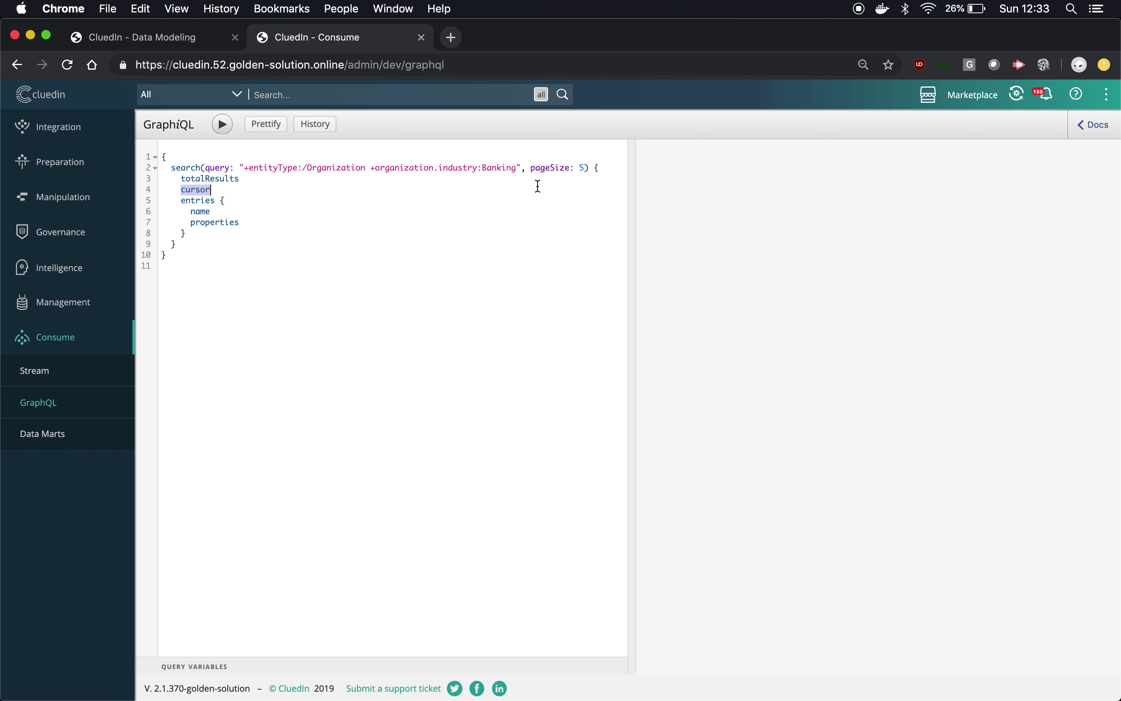
drag(176, 200, 194, 233)
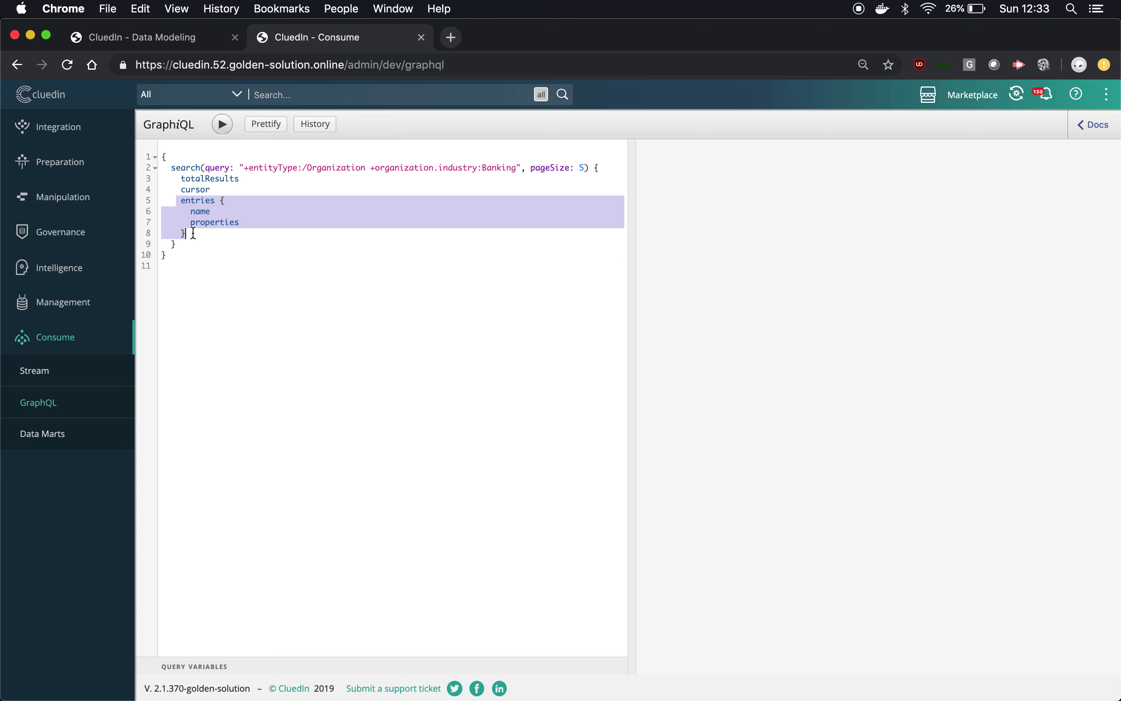
click(229, 212)
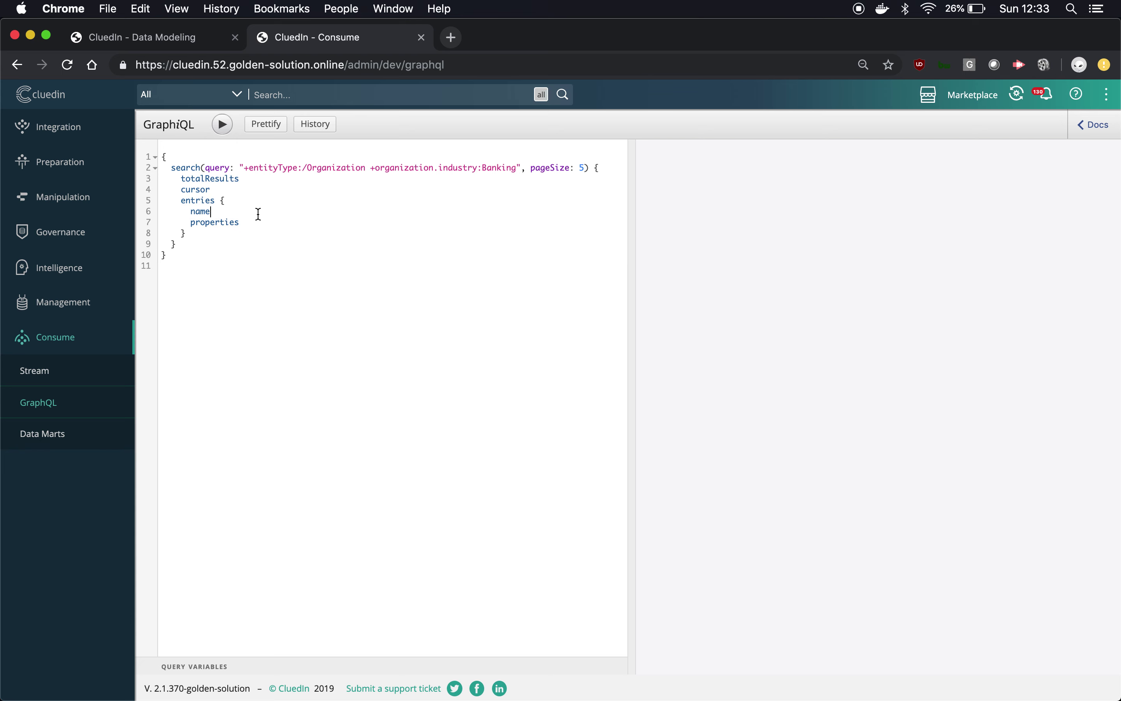
Step: Remove the properties field from the query's entries block so only name is requested, and run the query
double_click(229, 221)
key(BackSpace)
key(BackSpace)
key(BackSpace)
key(BackSpace)
key(BackSpace)
click(223, 124)
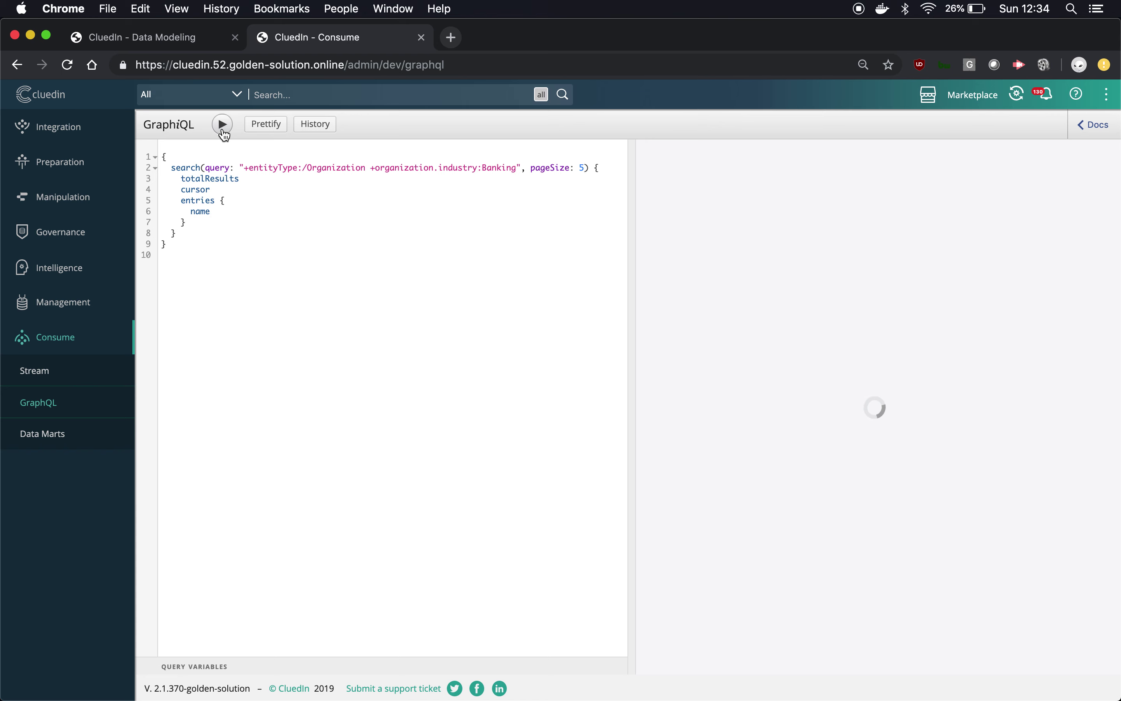
Step: Examine the entry name returned by the query, adjusting the split between query and results for readability
drag(632, 307, 515, 307)
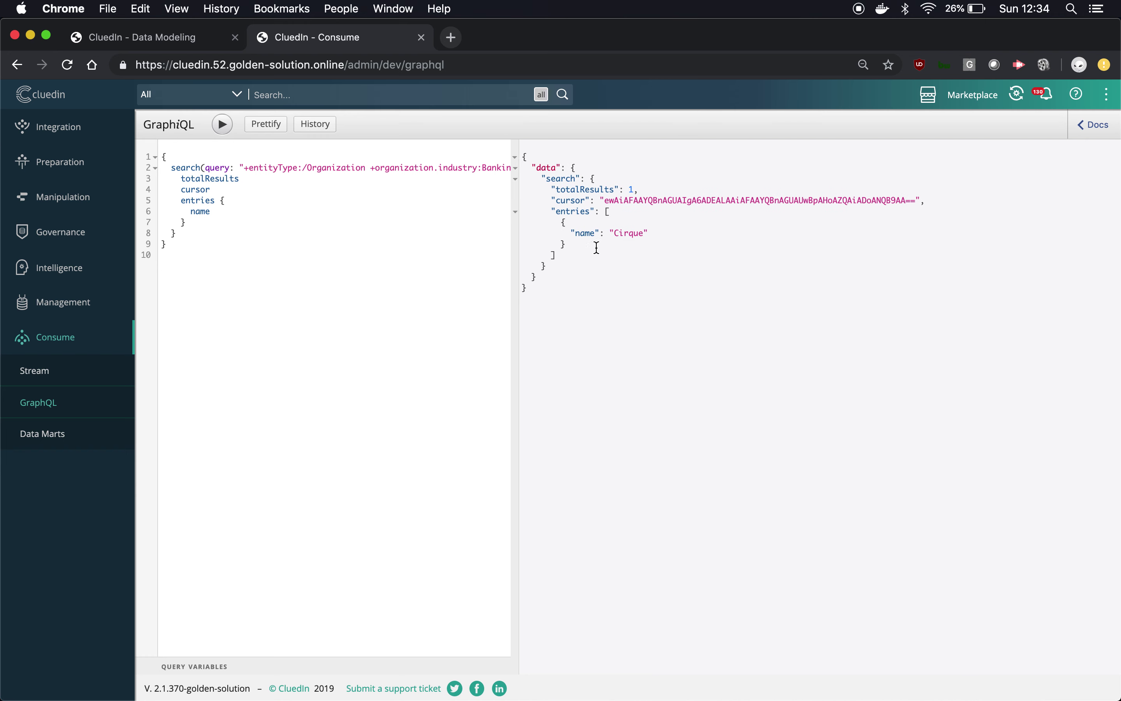
double_click(631, 233)
drag(519, 265, 602, 260)
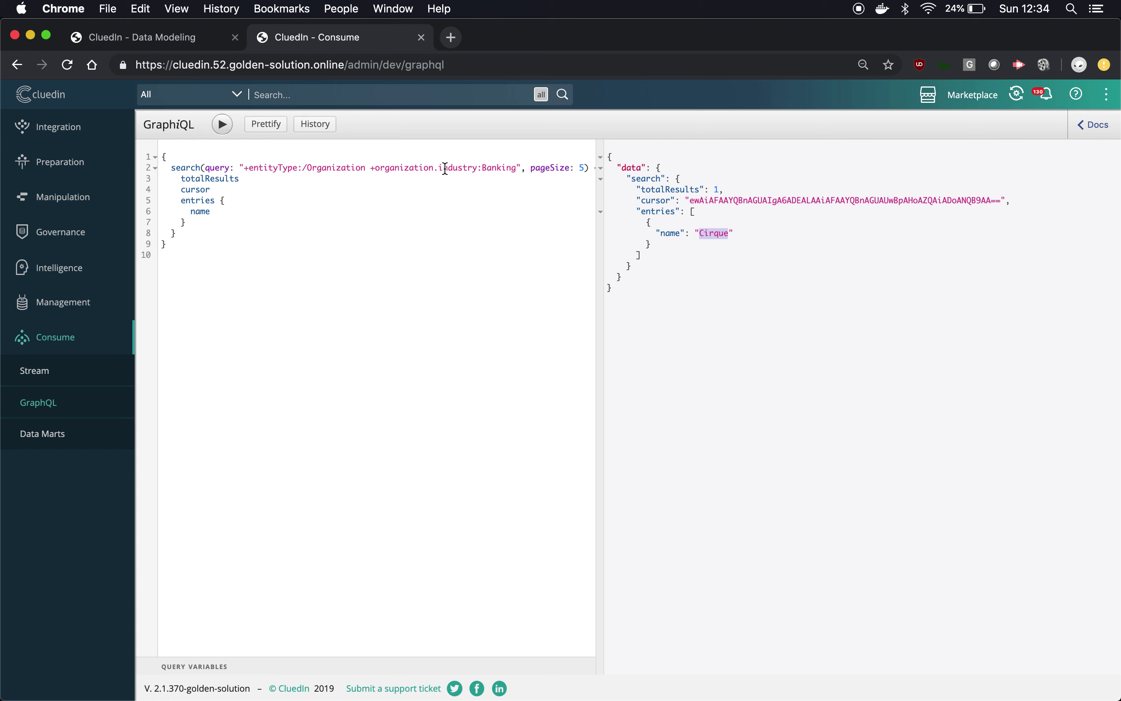
Step: Add the properties field below name in the query's entries block
click(284, 212)
key(Return)
text(p)
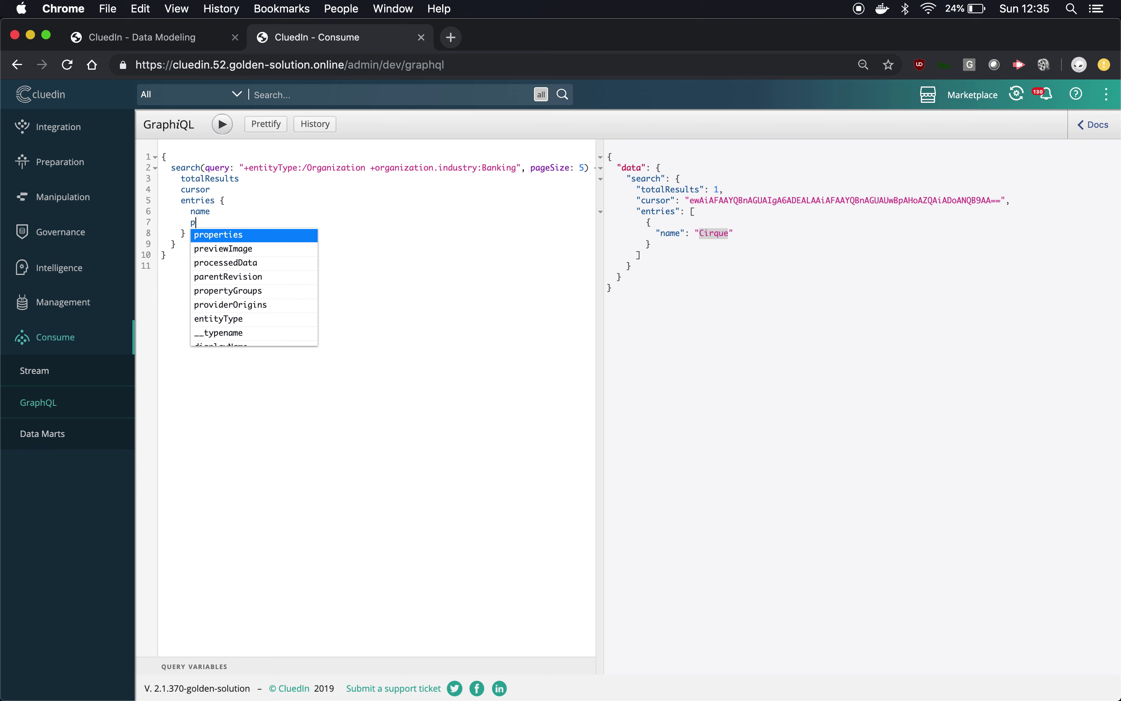
key(Return)
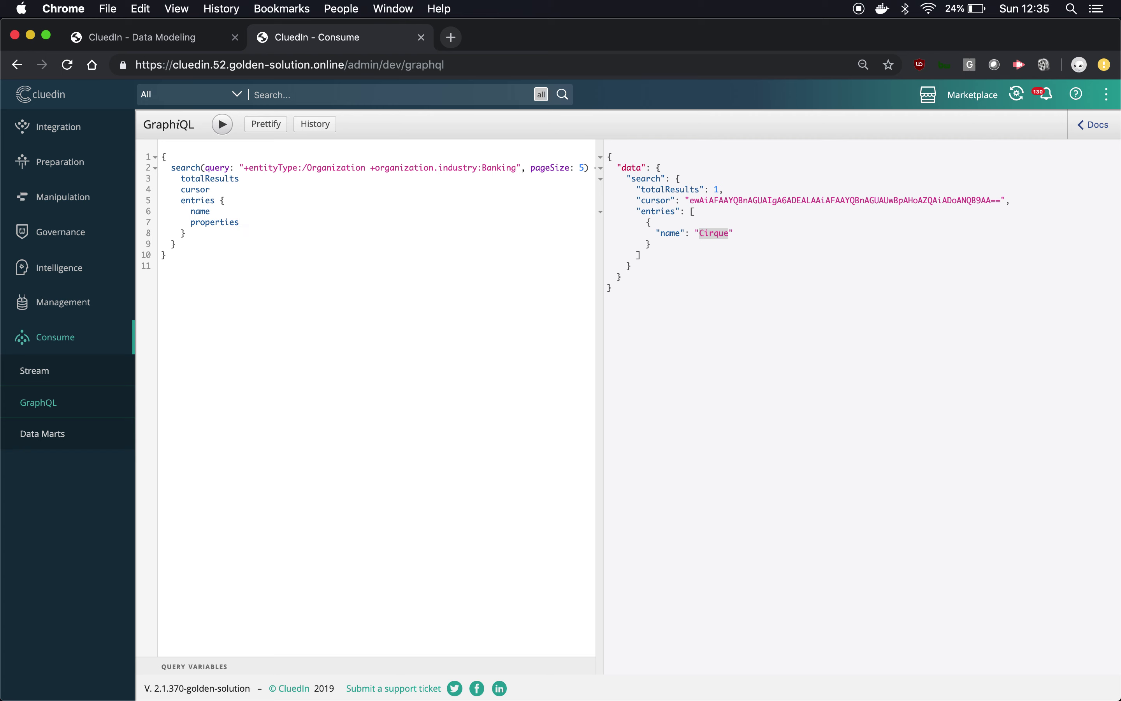
Step: Add the providerOrigins field below properties in the query's entries block and run the query
key(Return)
text(p)
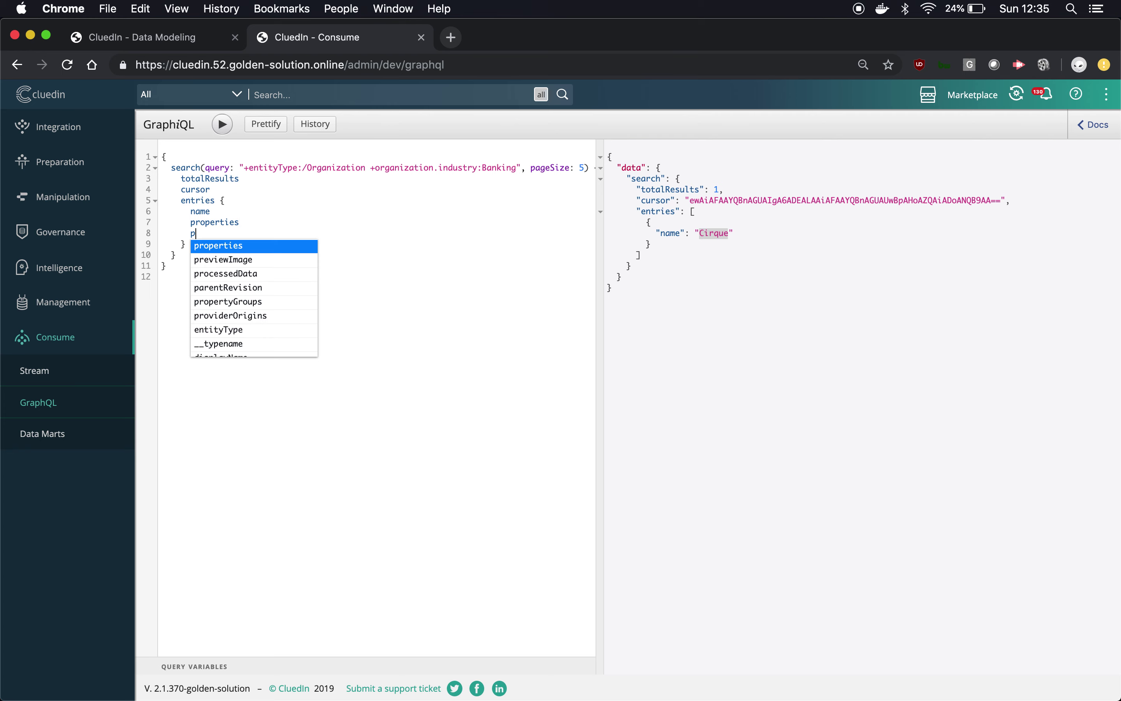
key(Down)
key(Down)
key(Down)
key(Down)
key(Down)
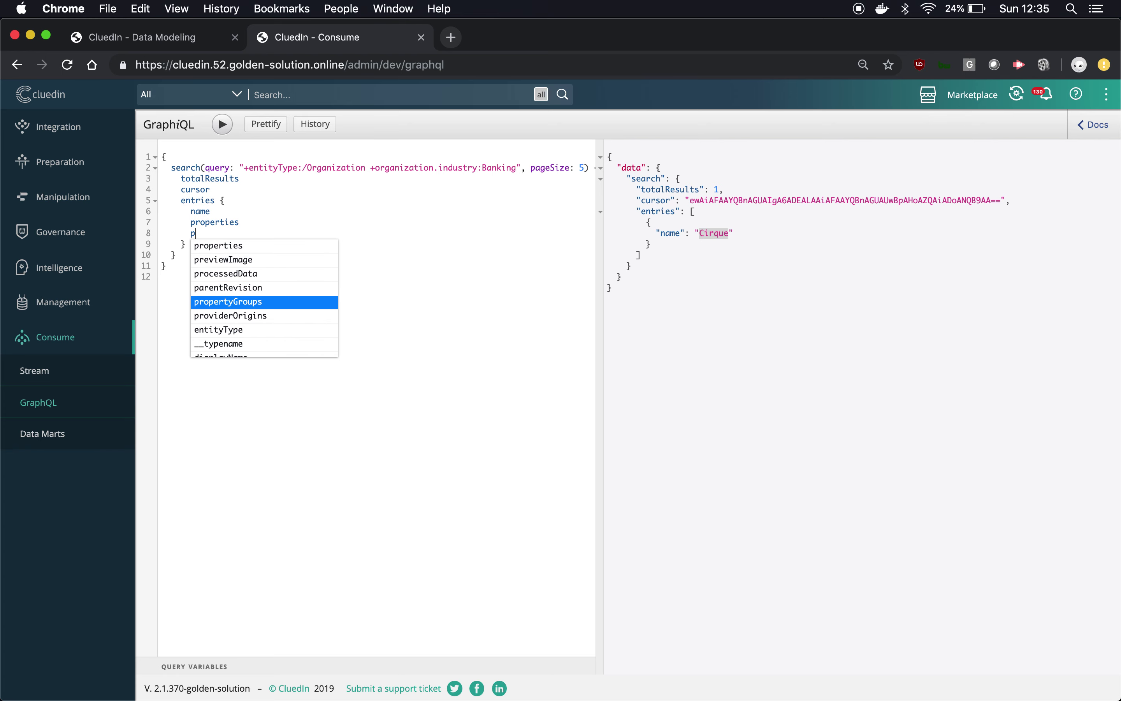
key(Return)
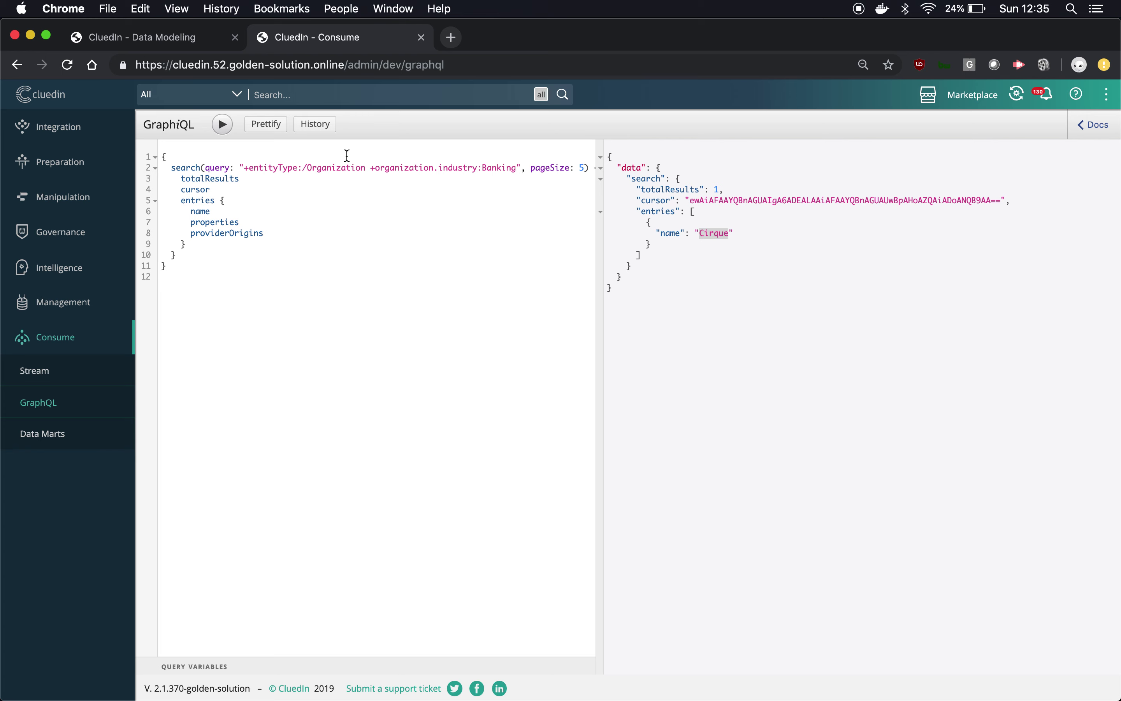
double_click(222, 224)
click(241, 234)
double_click(240, 234)
click(225, 131)
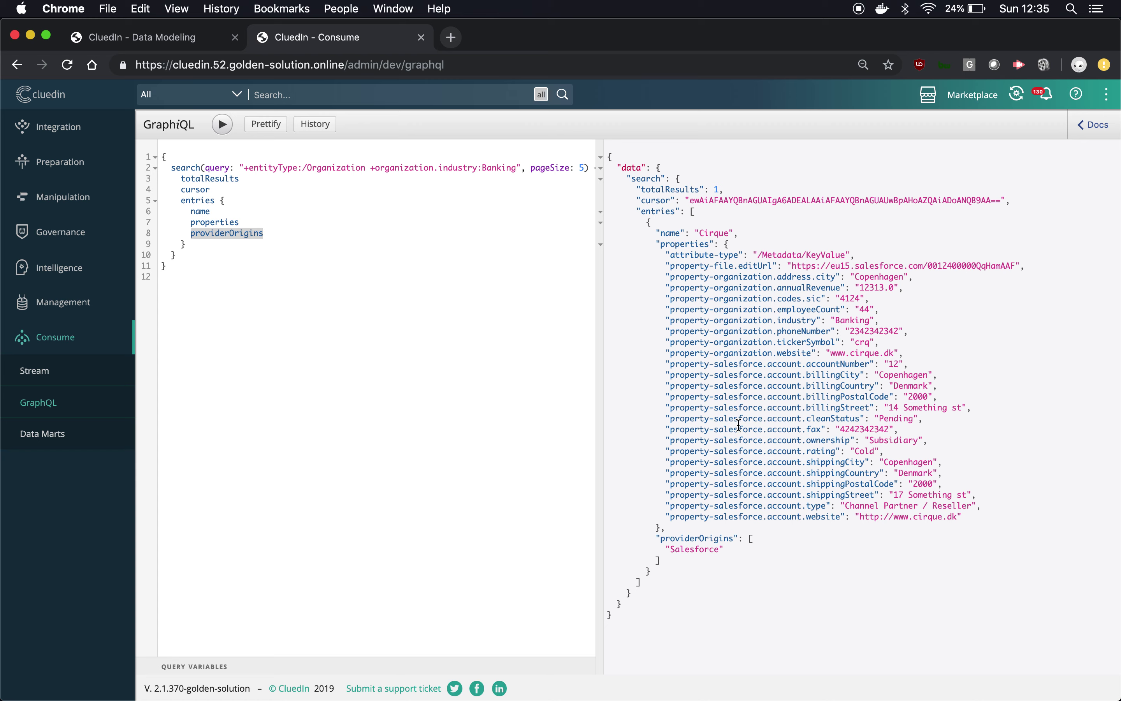
Step: Copy the salesforce.account.cleanStatus key from the results, add +salesforce.account.cleanStatus:Pending to the search string, and run the query
drag(714, 419, 862, 418)
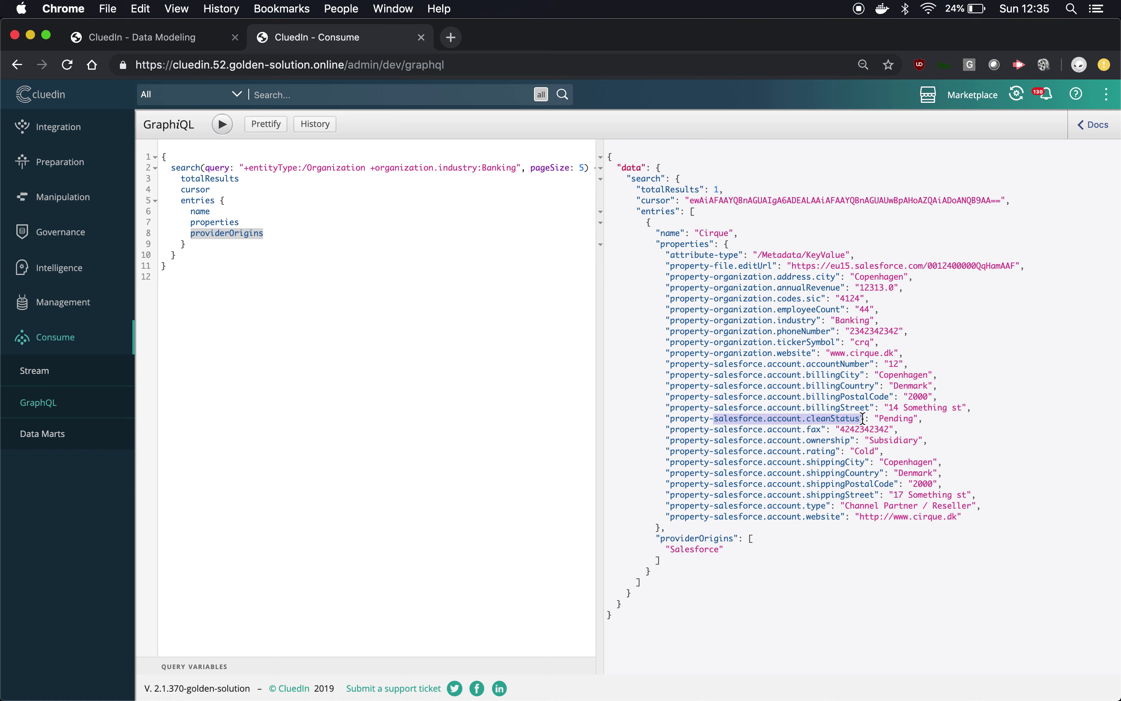
right_click(844, 425)
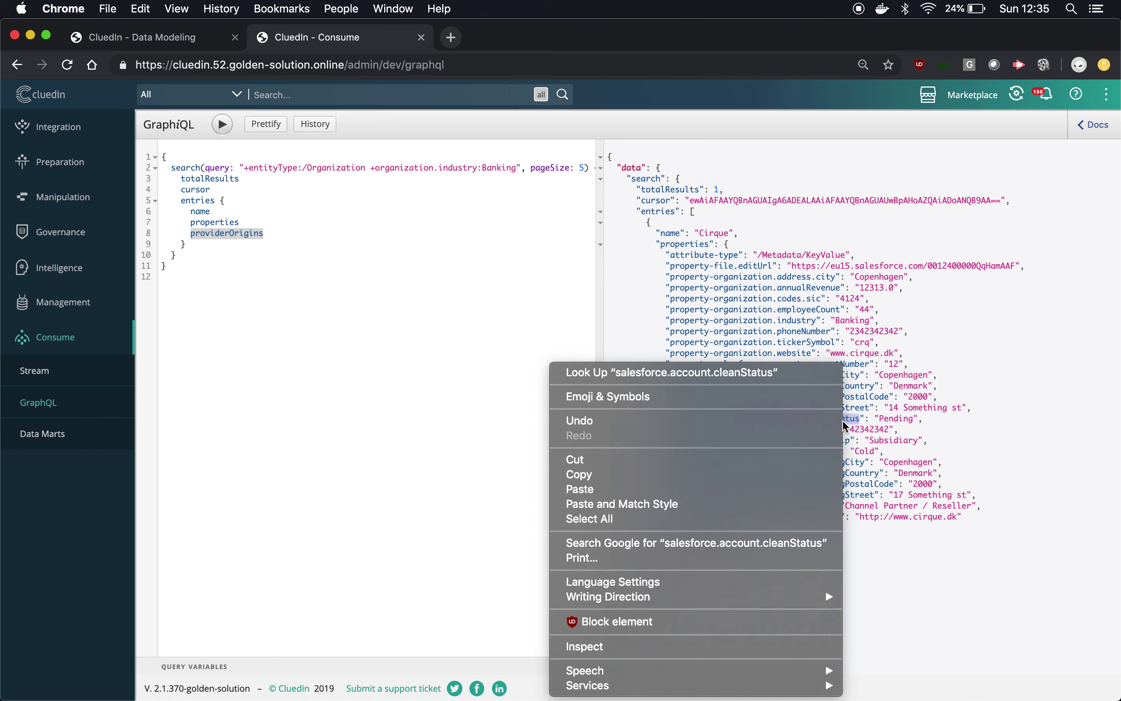
click(774, 470)
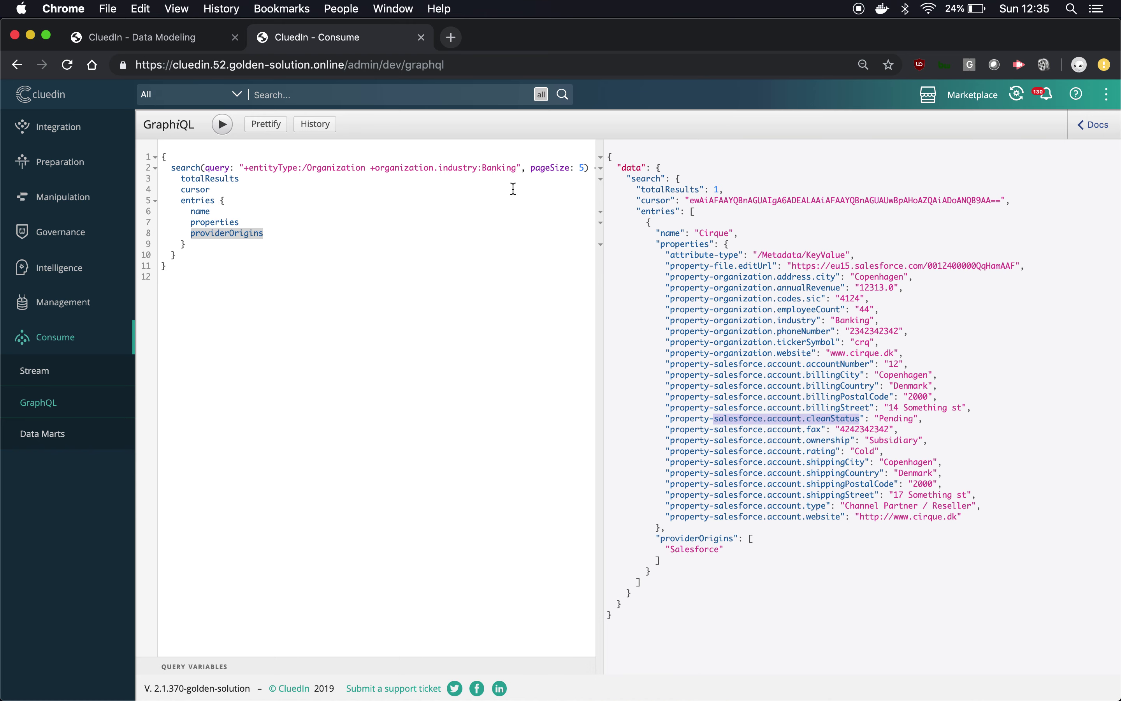
click(517, 168)
text(+)
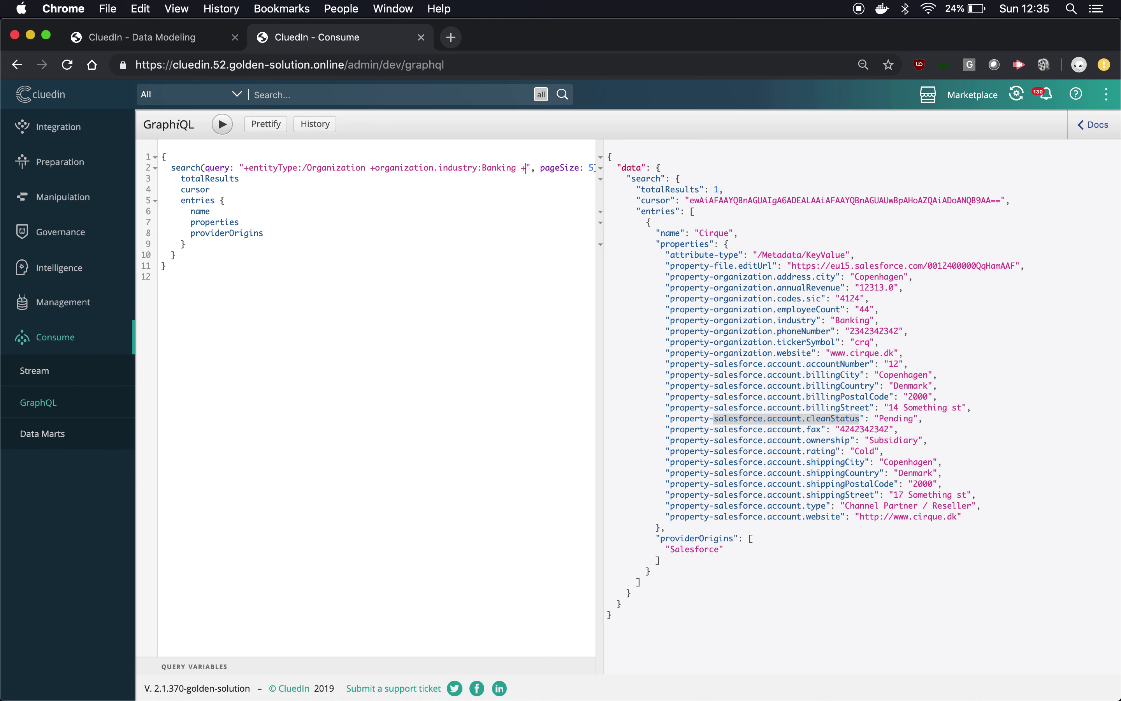
key(super+v)
text(:Pending)
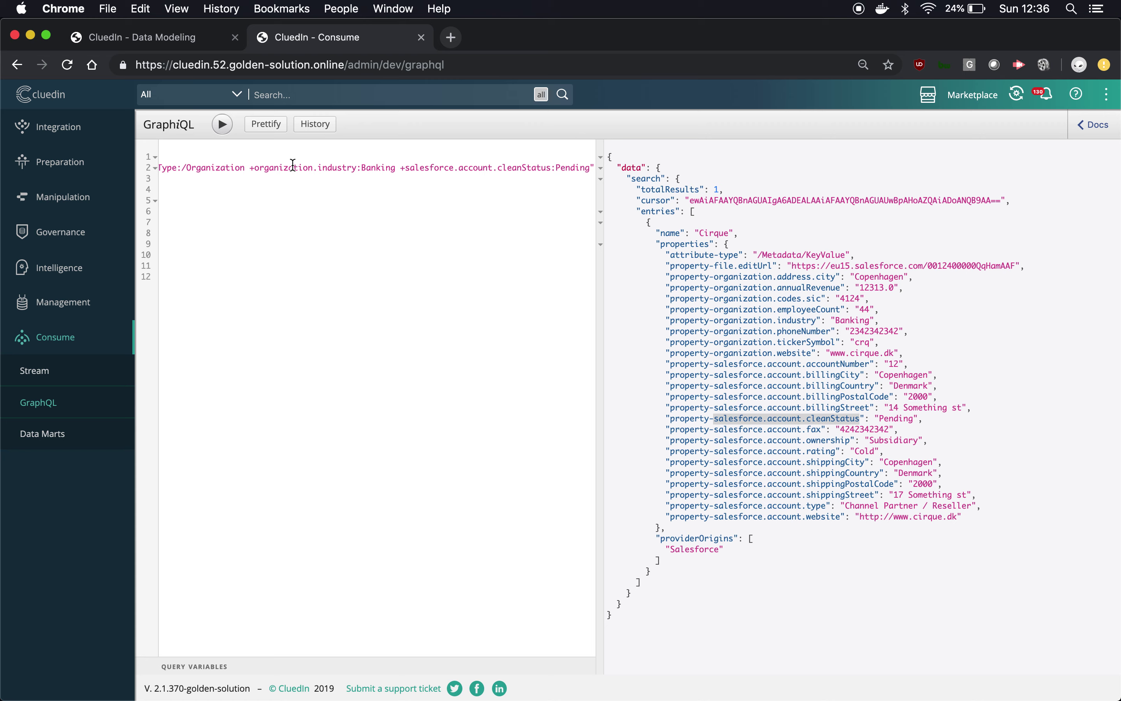
click(222, 124)
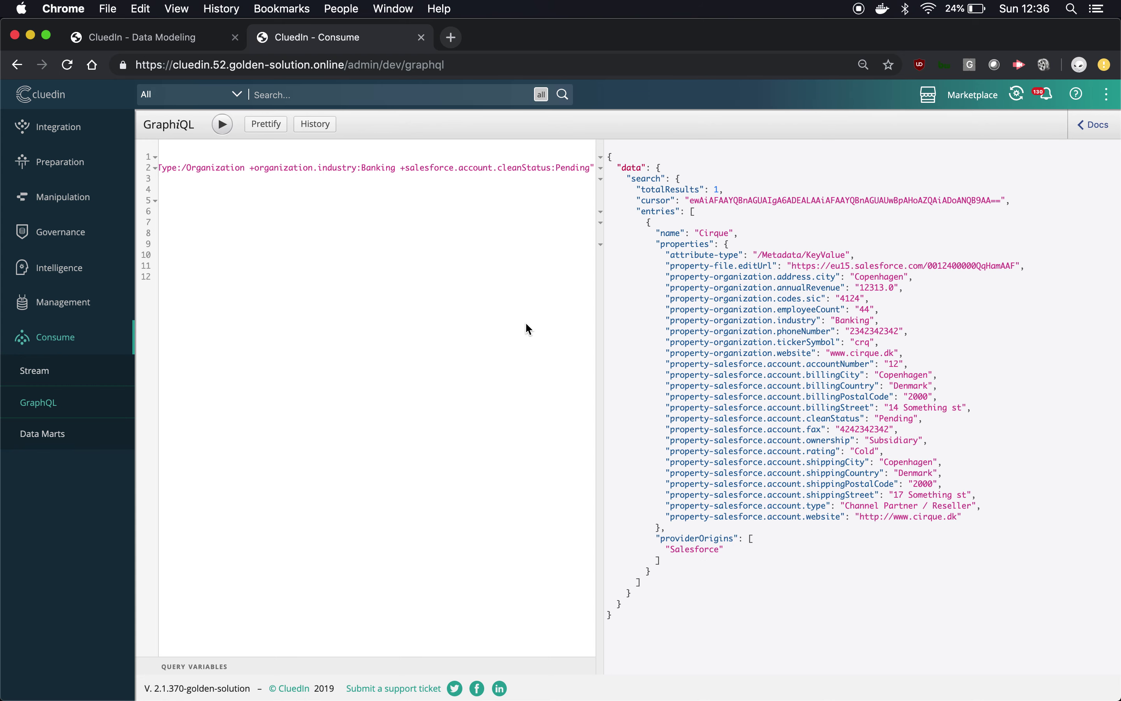
Step: Remove the +organization.industry:Banking filter from the search string and run the query
click(396, 168)
shift+click(249, 167)
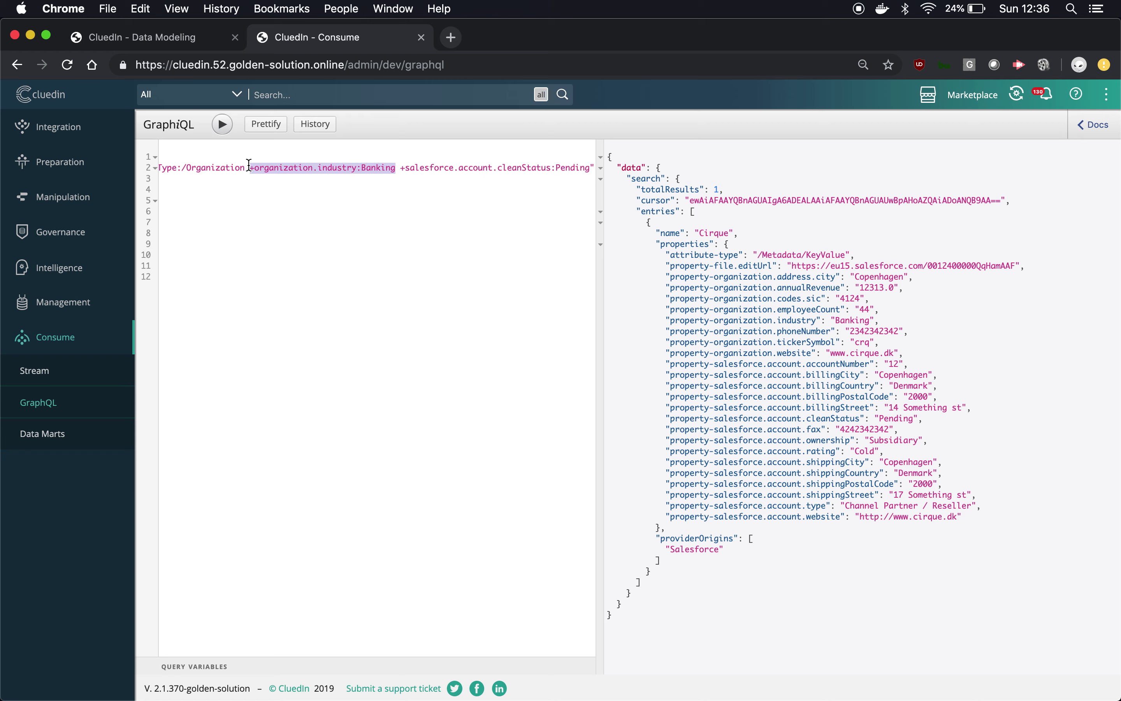
key(BackSpace)
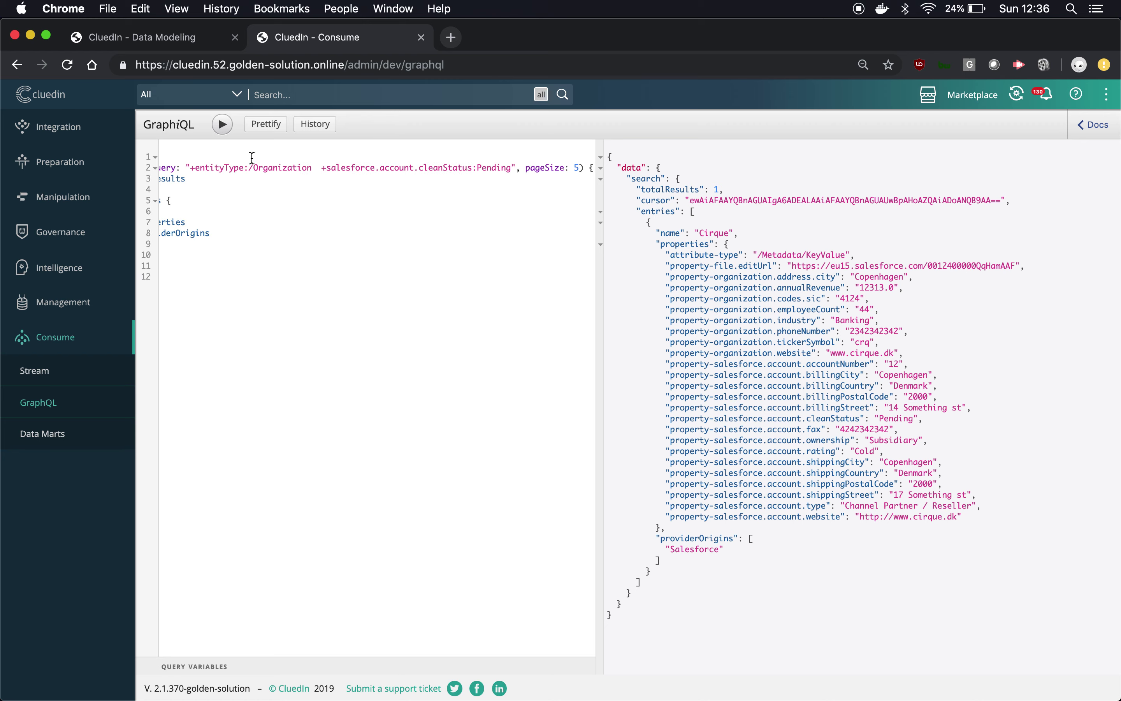
click(222, 126)
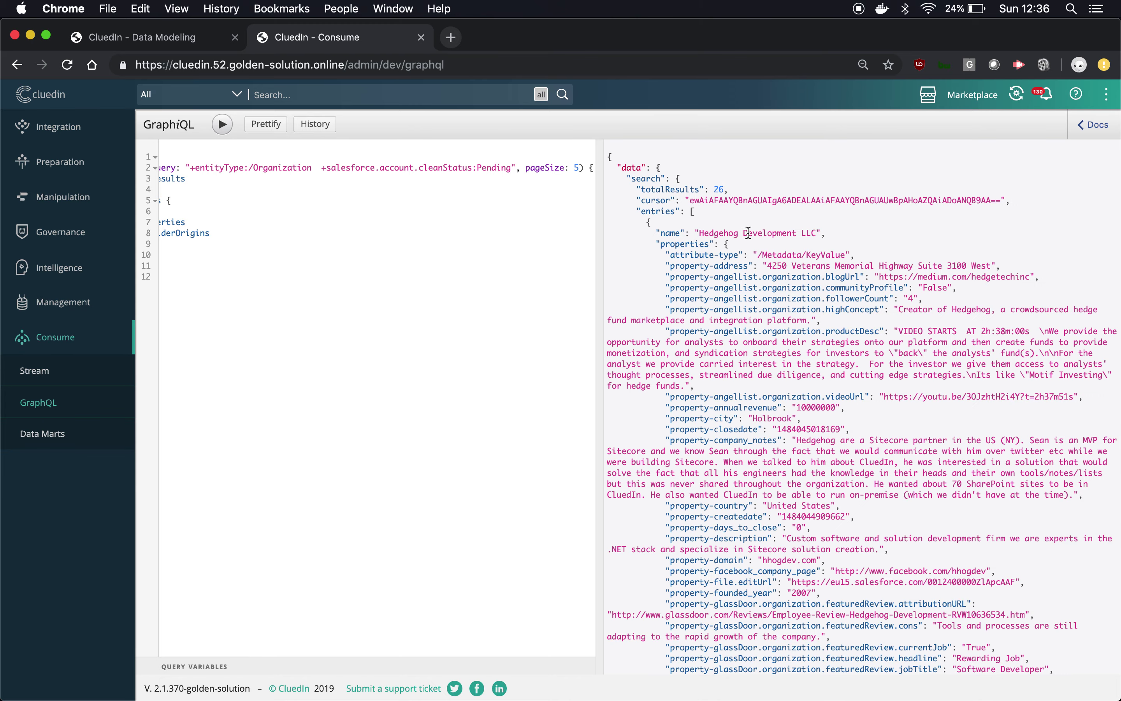
Step: Restrict the properties field with propertyNames:["salesforce.account.cleanStatus"] and run the query
drag(211, 226, 98, 231)
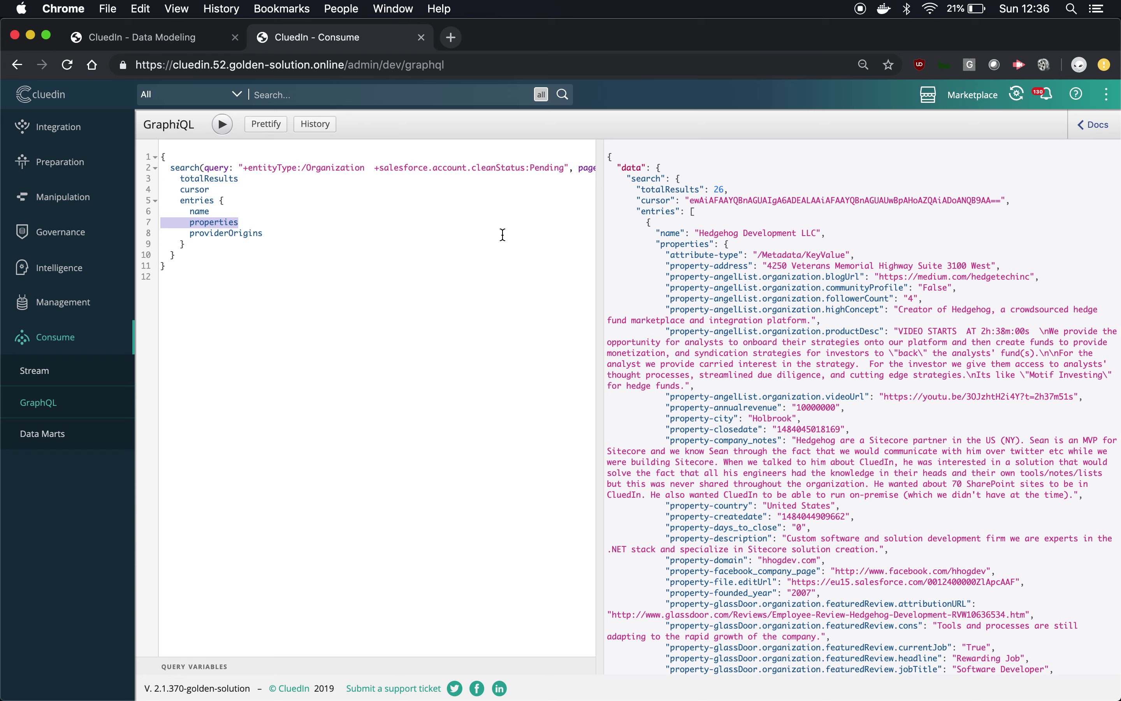
click(383, 169)
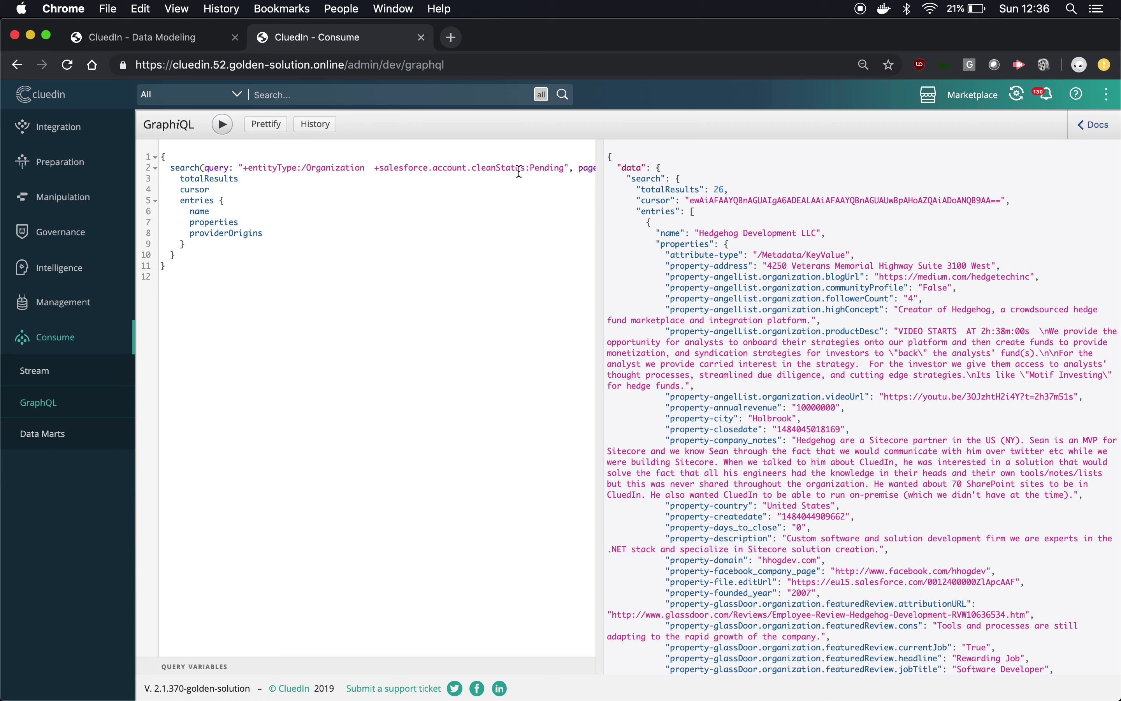
shift+click(527, 170)
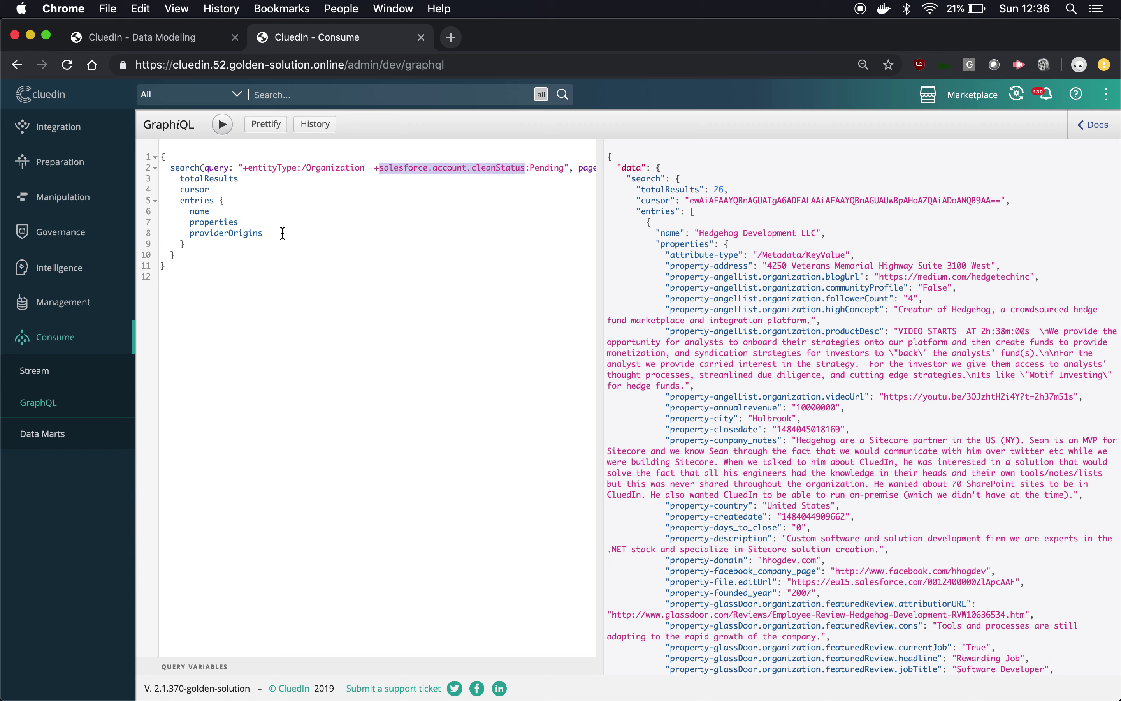
click(274, 221)
text(()
key(Escape)
text(p)
key(Return)
text(:[")
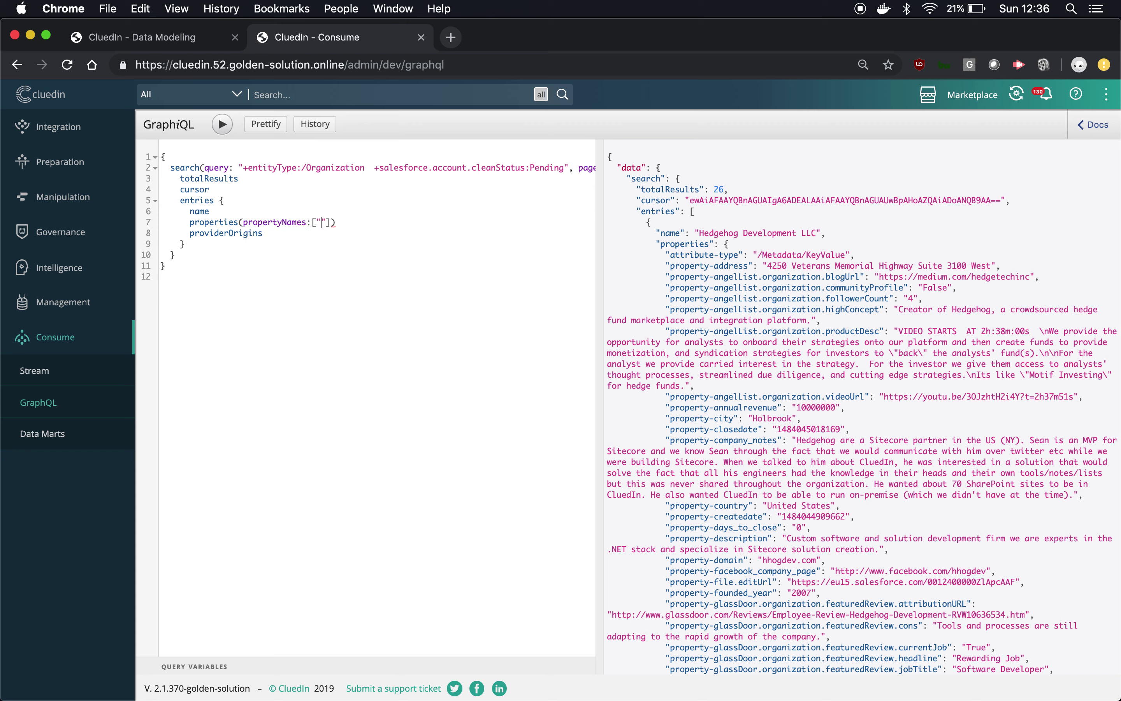
key(super+v)
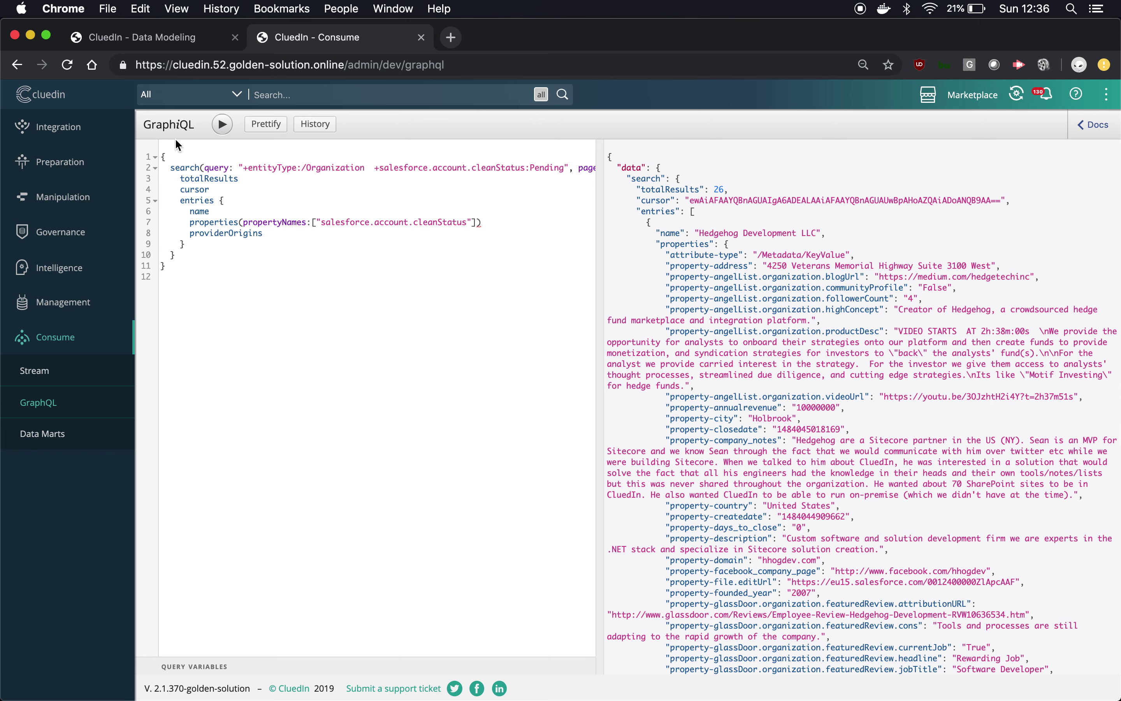
click(218, 133)
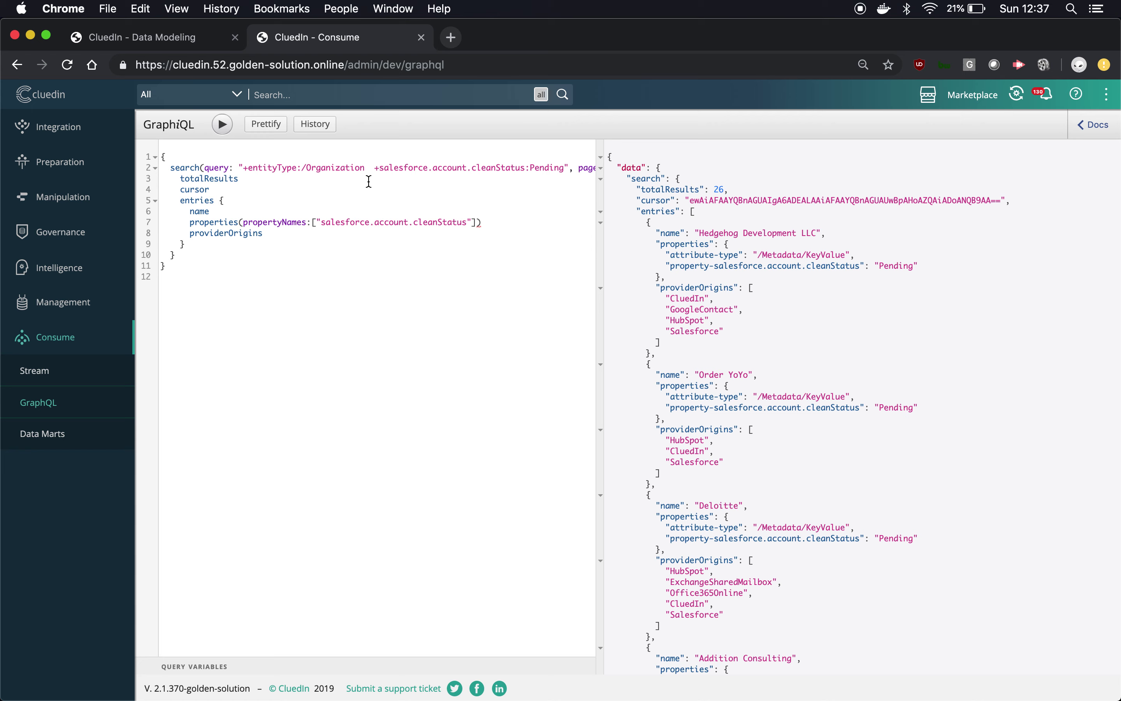
Step: Remove the extra space between the two search filters and review the complete search string
click(375, 169)
key(BackSpace)
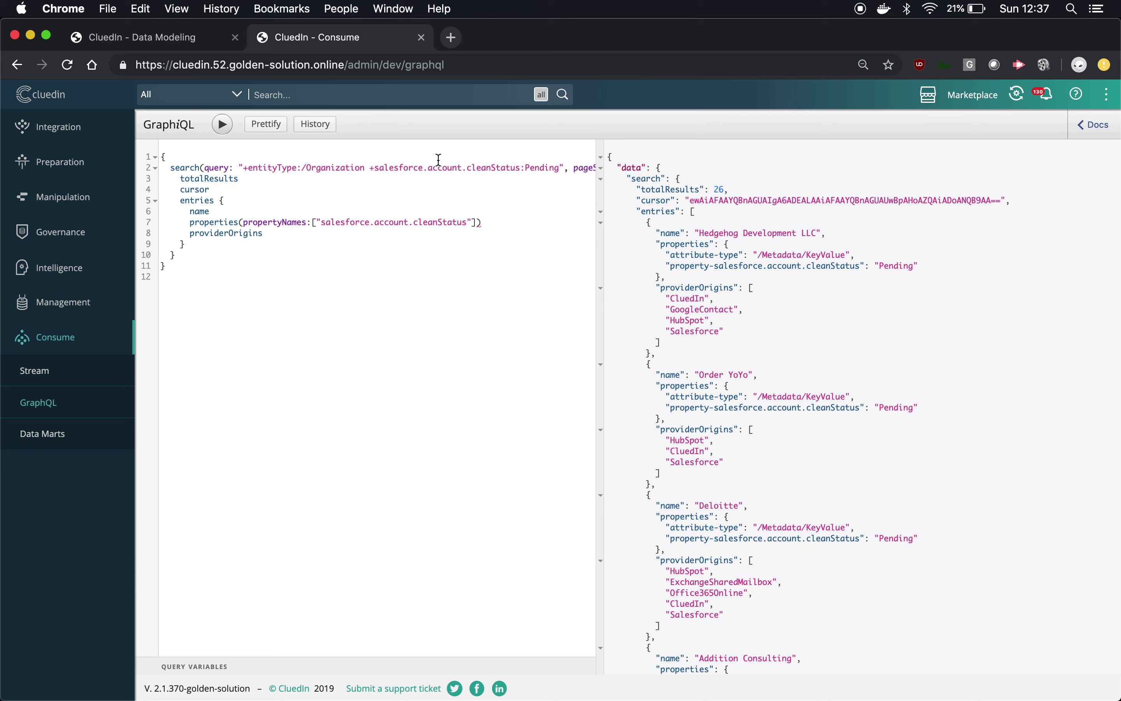
click(561, 170)
drag(531, 170, 247, 168)
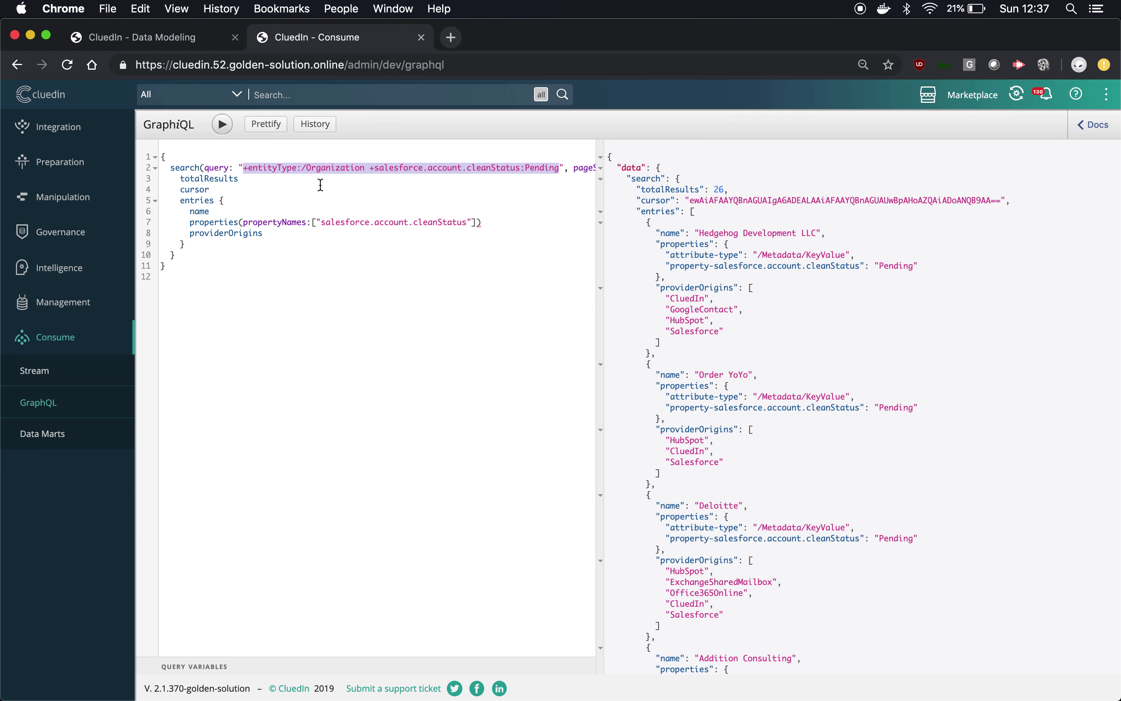
click(378, 168)
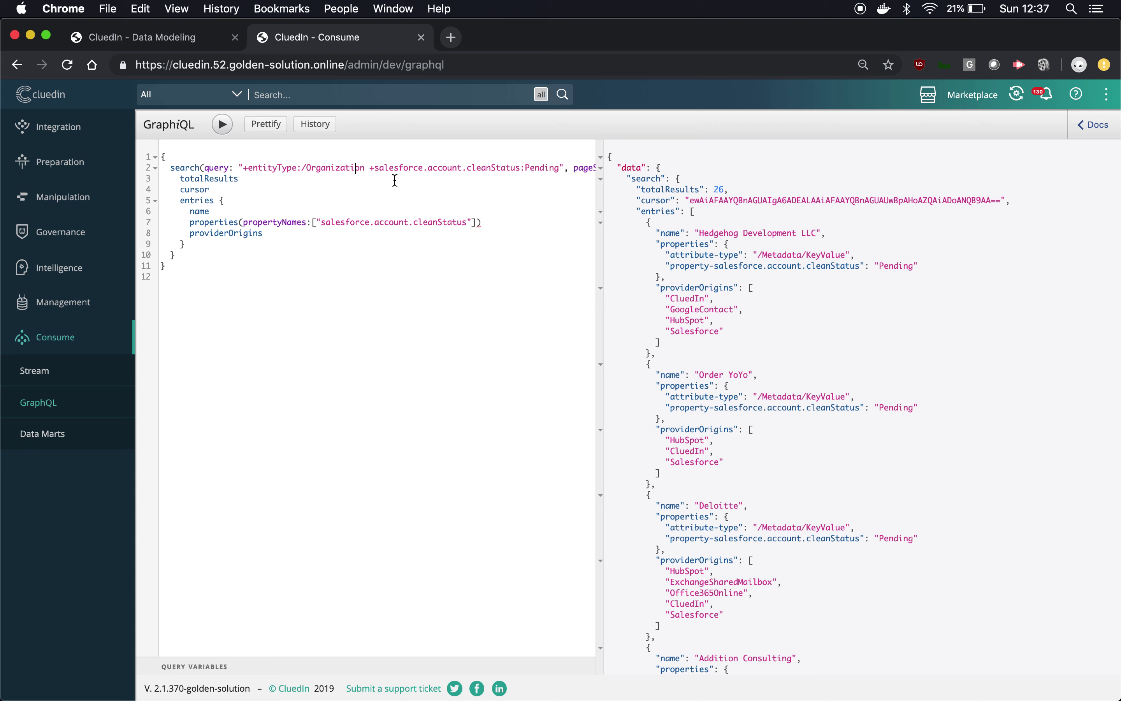
Step: Try the salesforce.account.cleanStatus:Pending filter without its plus prefix and restore the prefix
click(375, 167)
key(BackSpace)
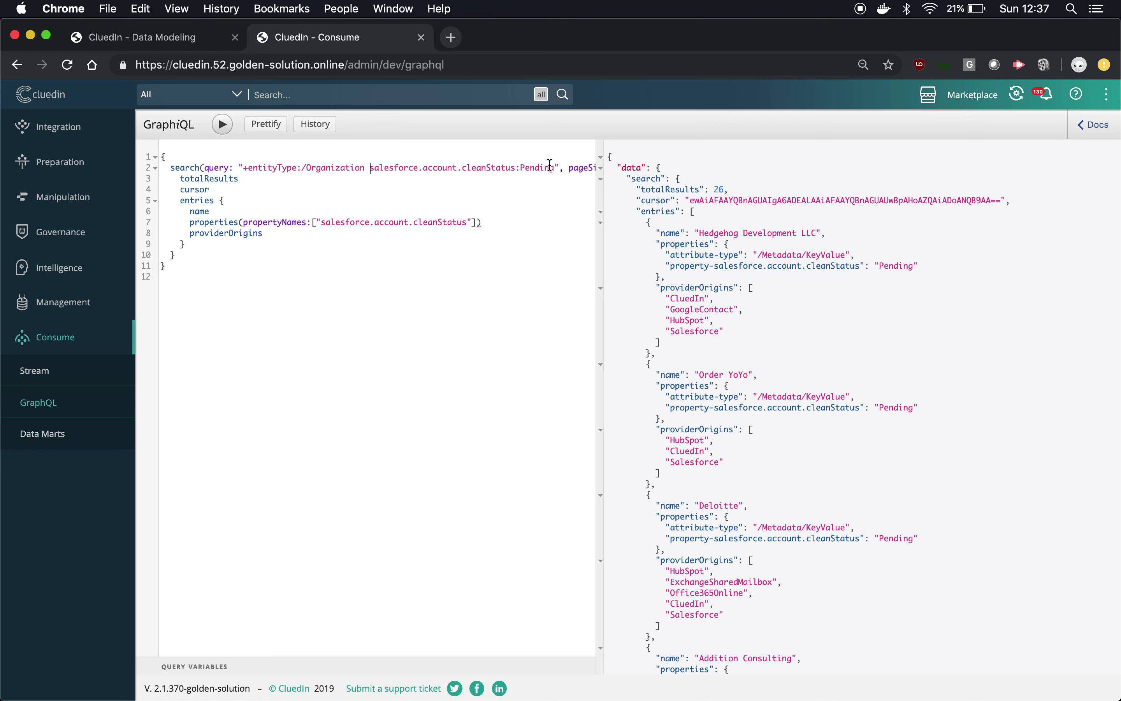
text(+)
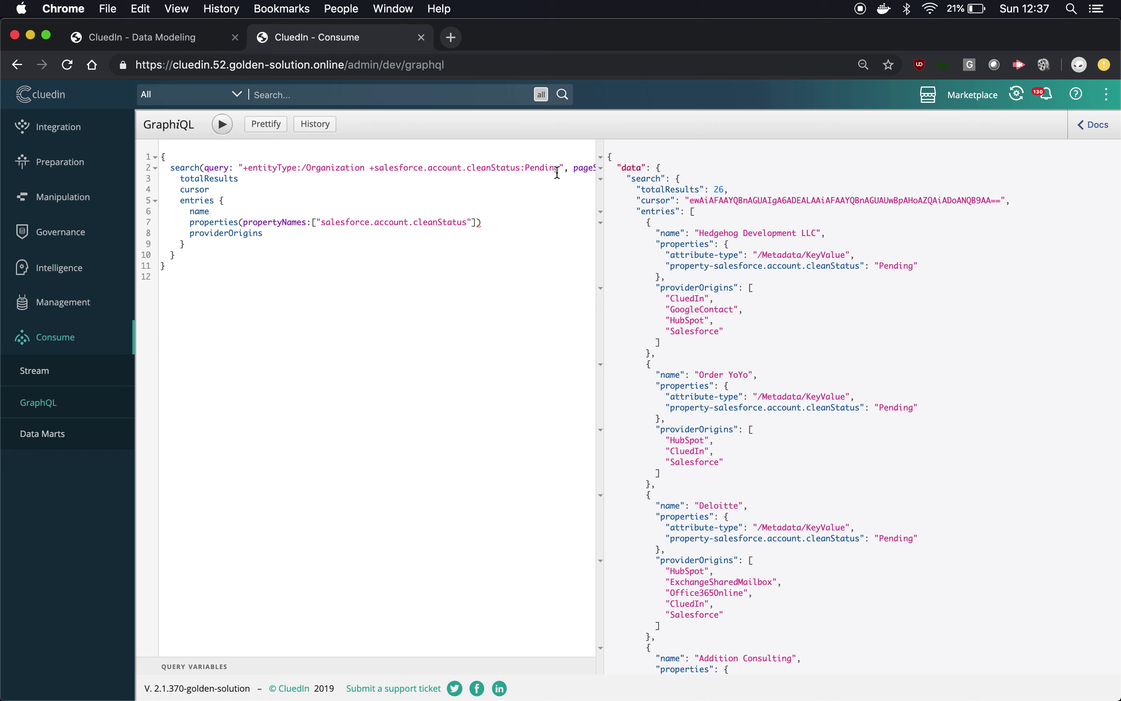
Step: Change the salesforce.account.cleanStatus:Pending filter's prefix to minus, run the query, and check the total results
key(BackSpace)
text(-)
click(221, 125)
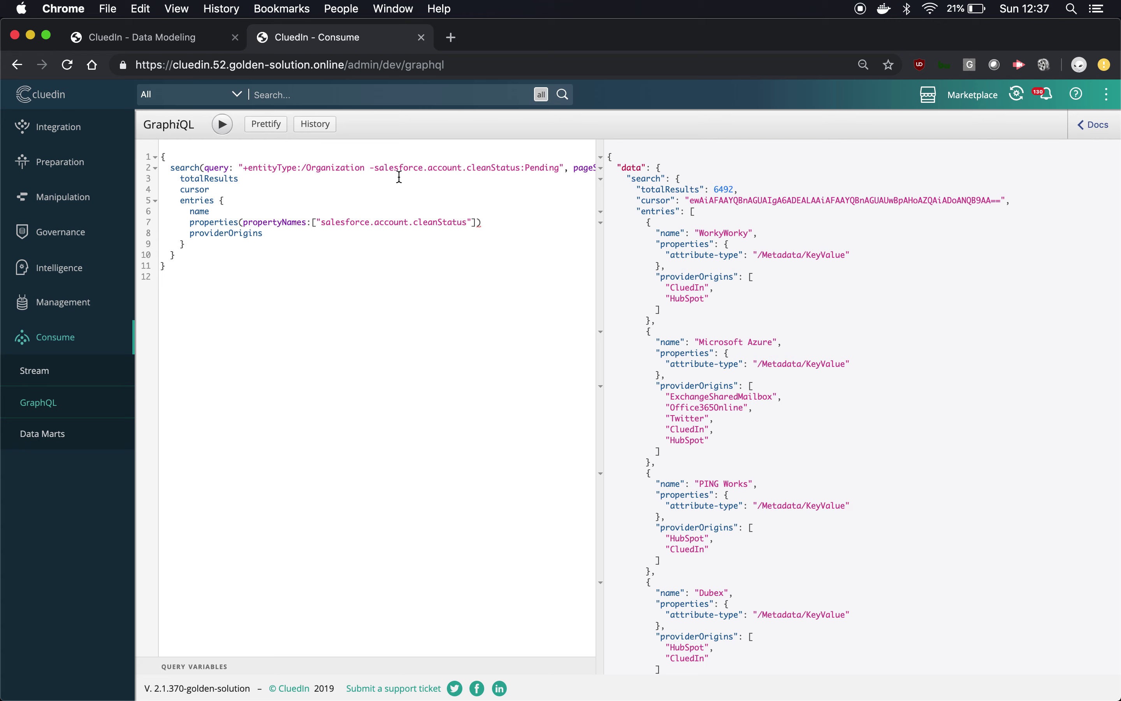
drag(375, 168, 522, 168)
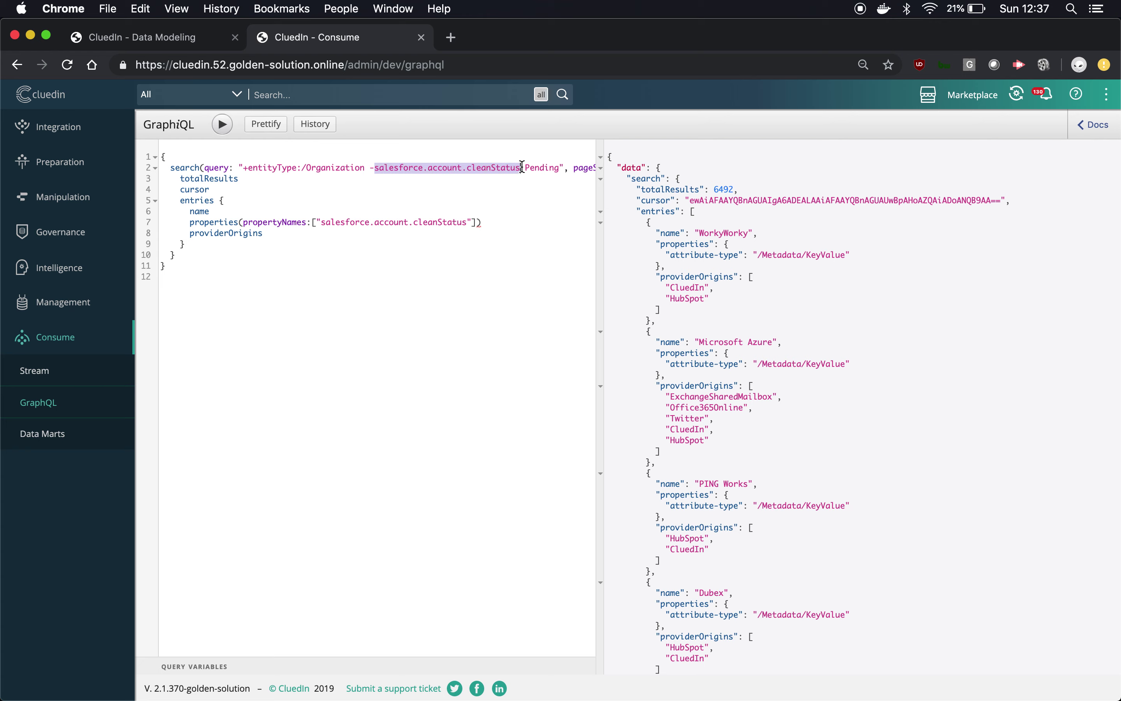
double_click(727, 190)
Step: Add the authors, aliases and edges fields below providerOrigins in the query's entries block
click(302, 230)
key(Return)
text(aut)
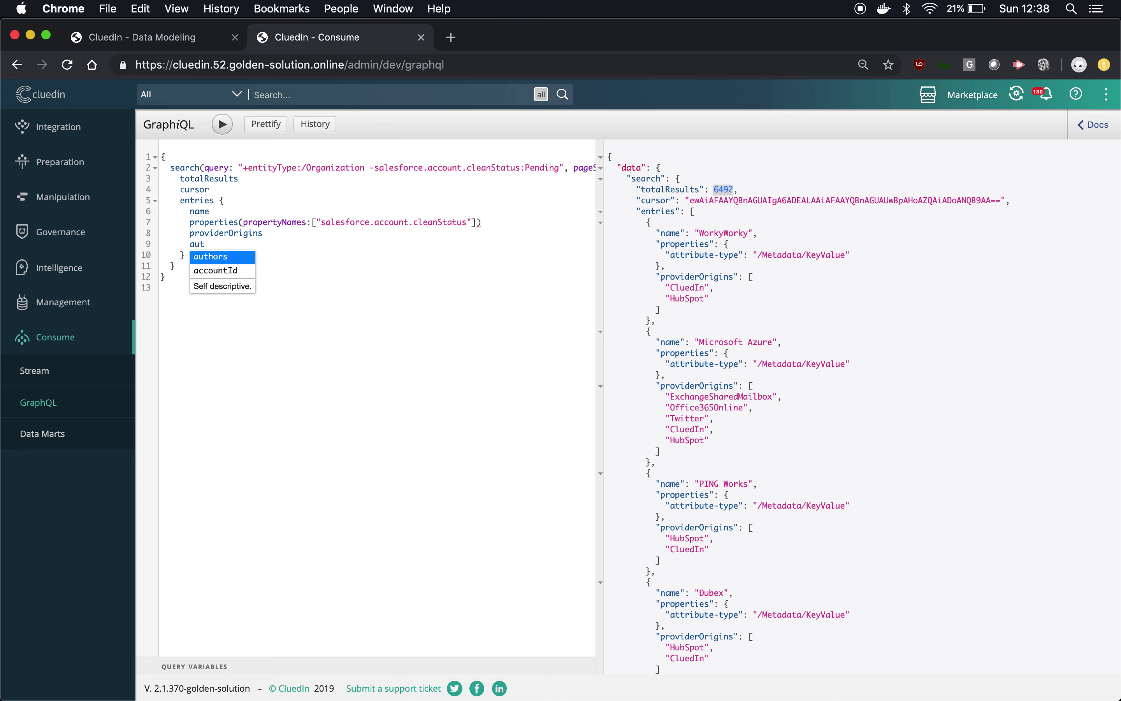
key(Return)
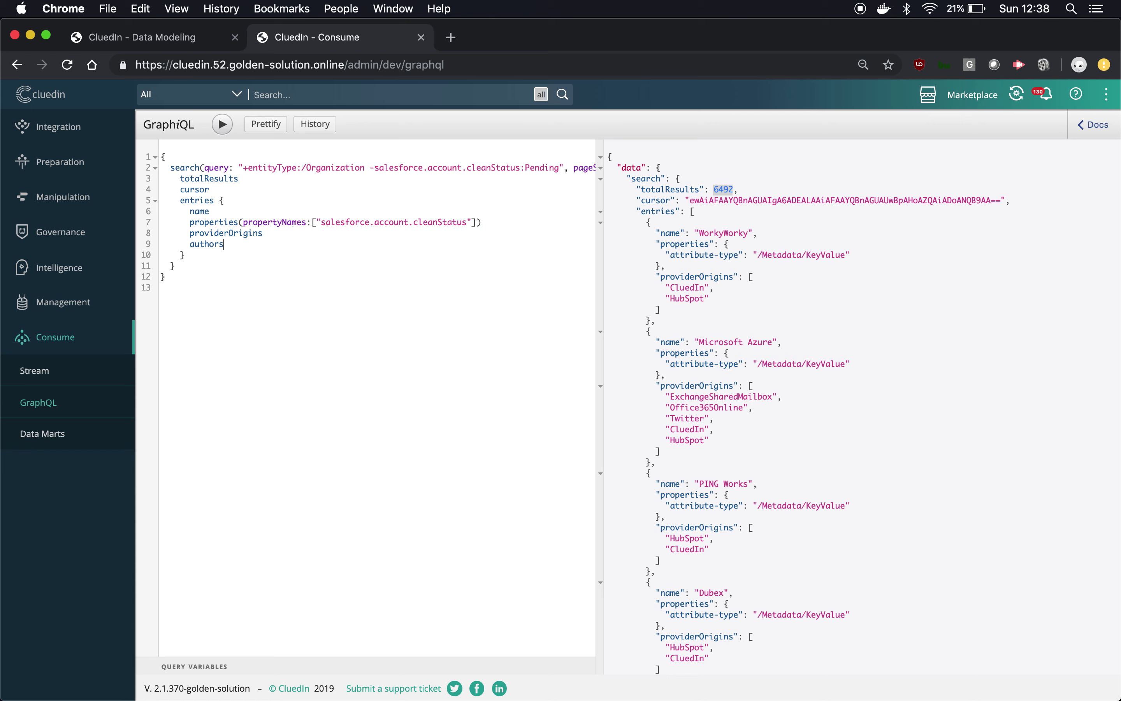
key(Return)
text(ali)
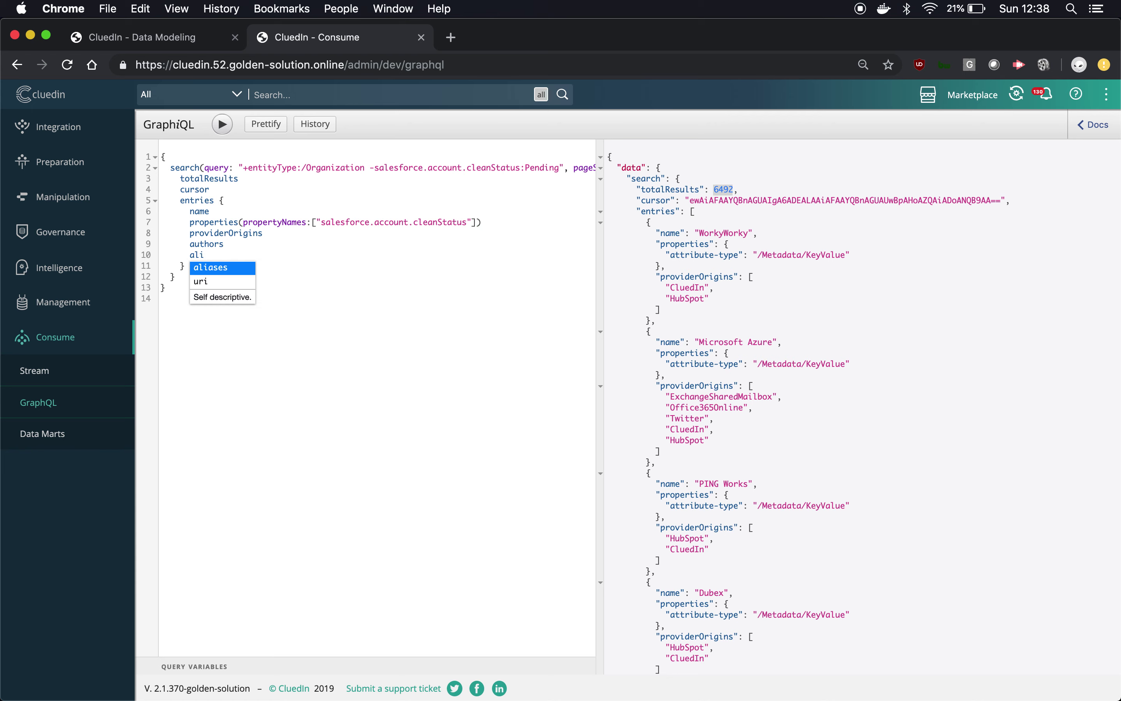
key(Return)
key(Return)
text(edg)
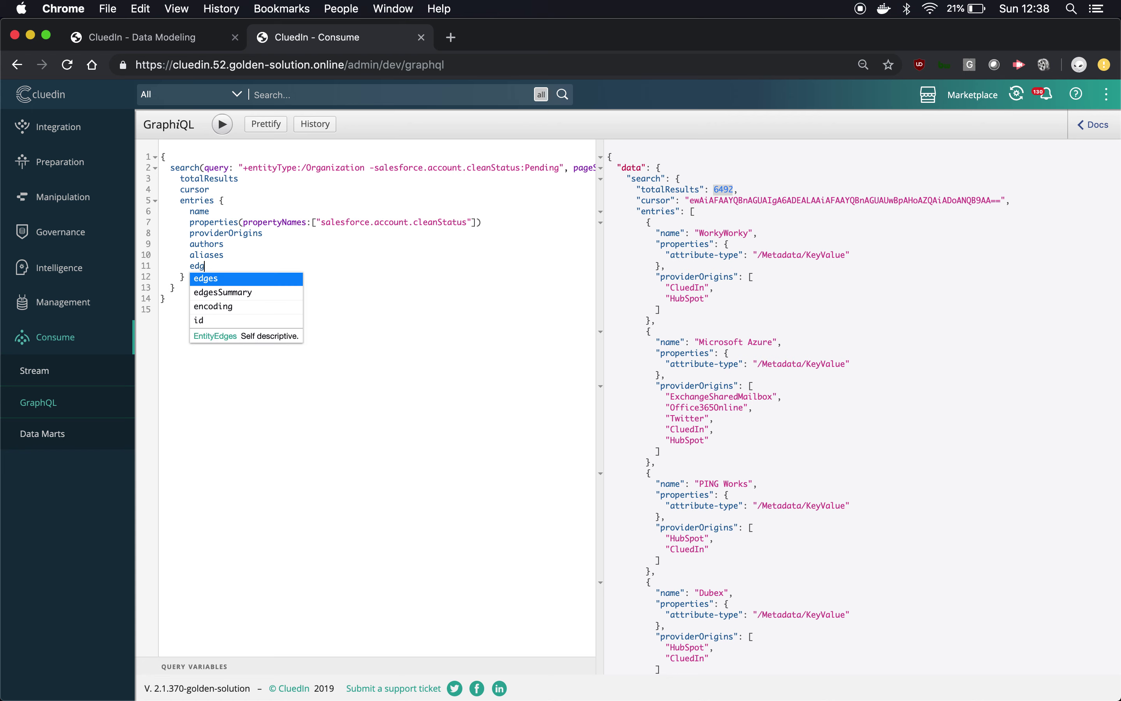
key(Return)
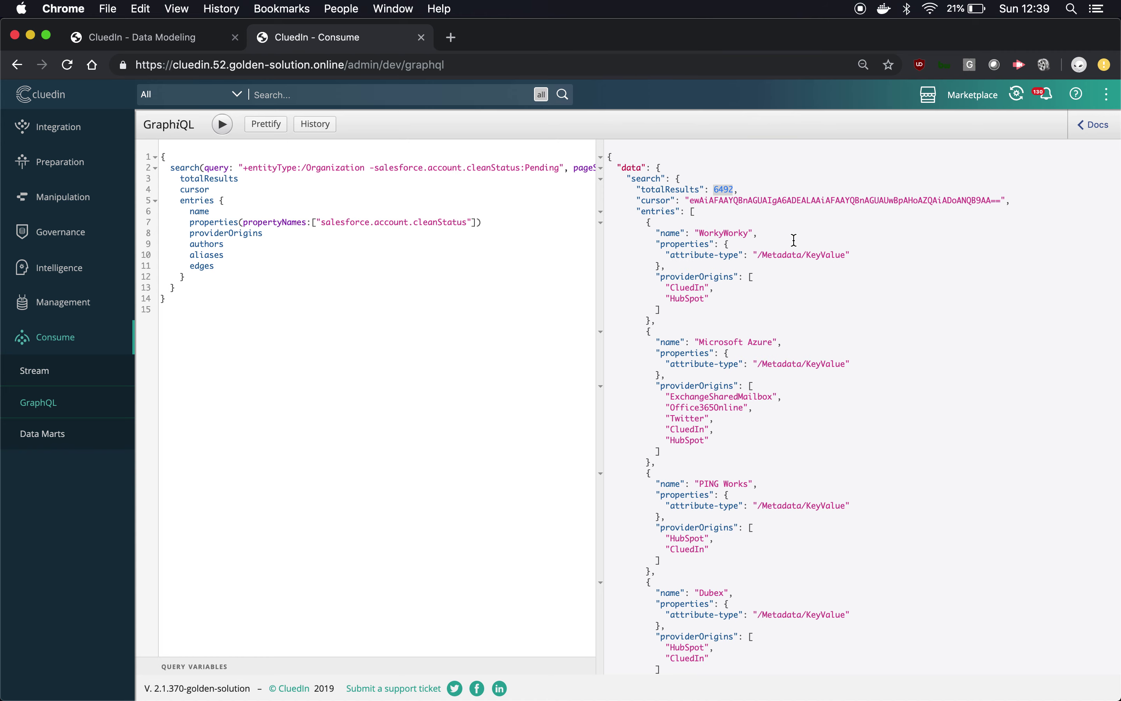
Step: Look at the Data Catalog in Data Modeling and return to the GraphQL query
click(190, 46)
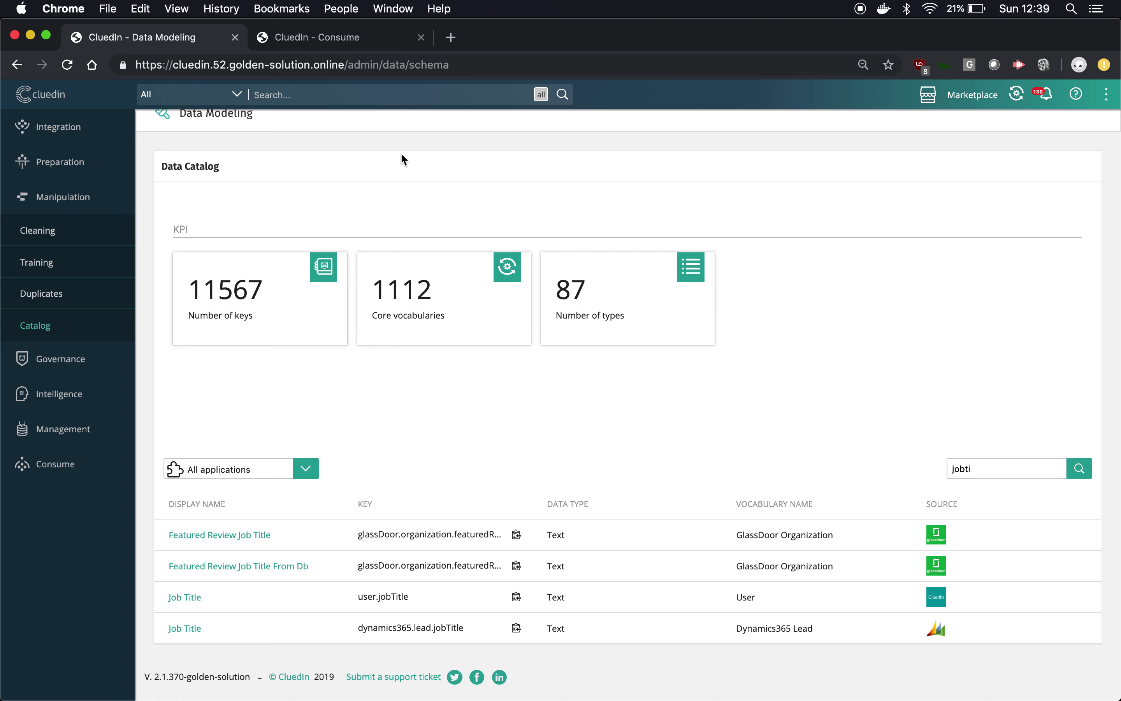
click(337, 44)
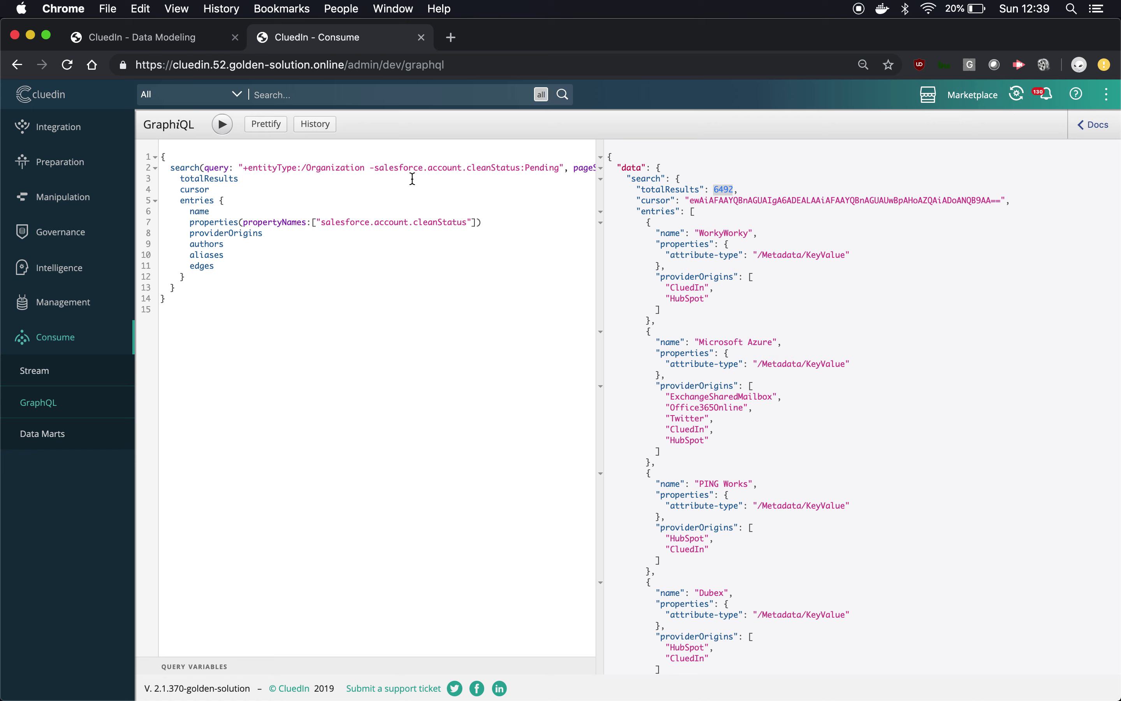
Step: Remove the minus prefix from the salesforce.account.cleanStatus:Pending filter in the search string
click(376, 168)
key(BackSpace)
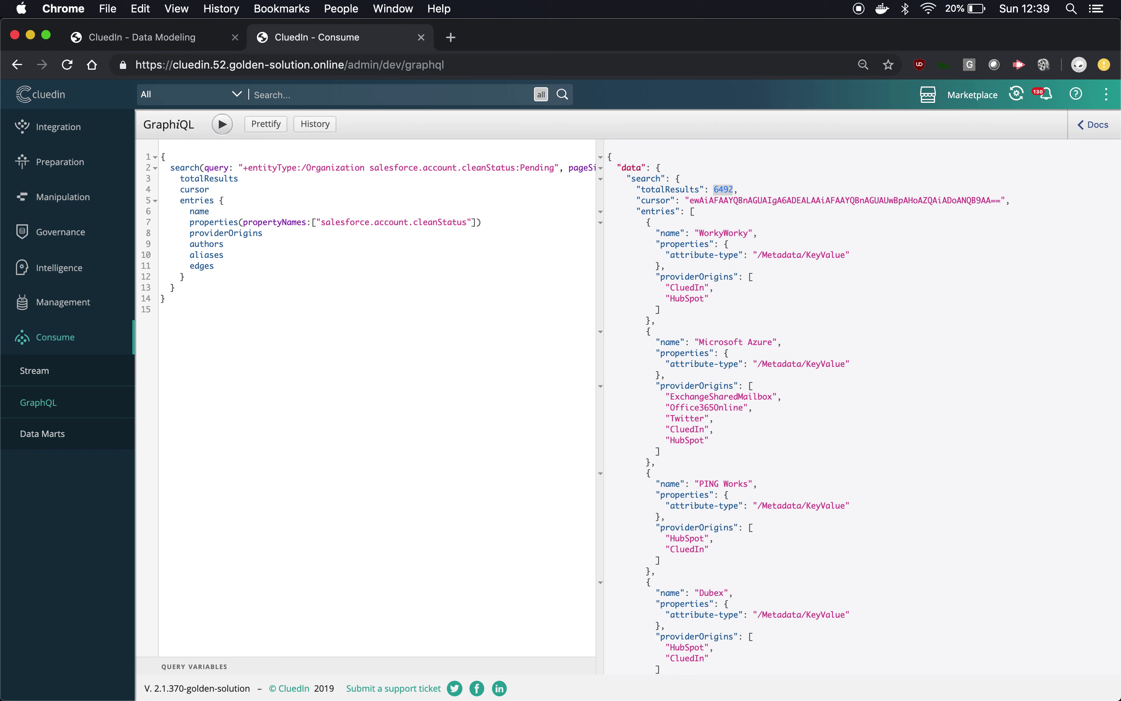